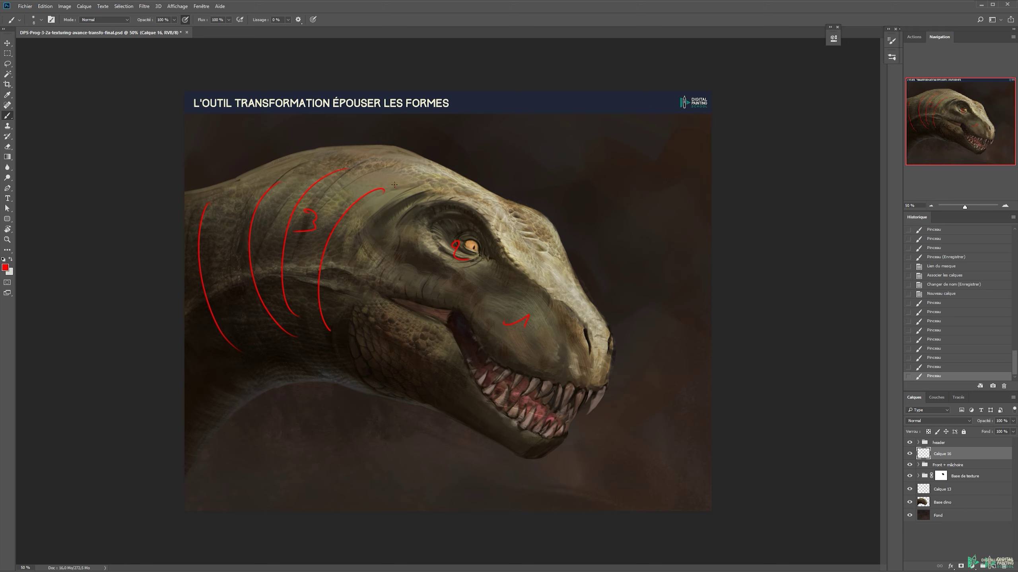
mouse_move(291, 309)
mouse_down()
mouse_move(345, 181)
mouse_move(244, 165)
mouse_up()
key(ctrl+z)
key(e)
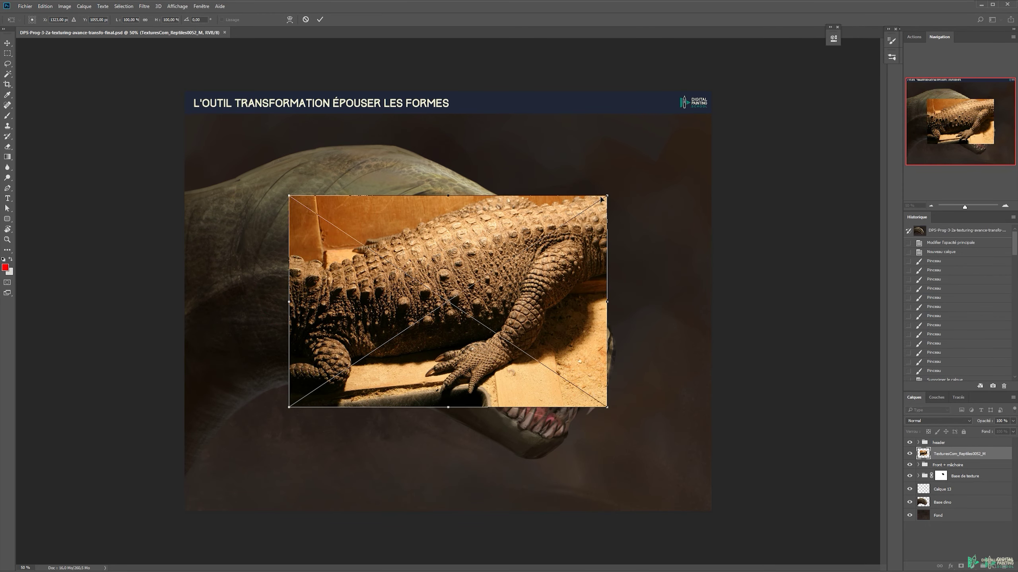
Step: Scale the placed reptile photo to about 134%, rotate it about 23°, and position it over the dinosaur's head
drag(602, 199, 661, 161)
drag(584, 119, 648, 179)
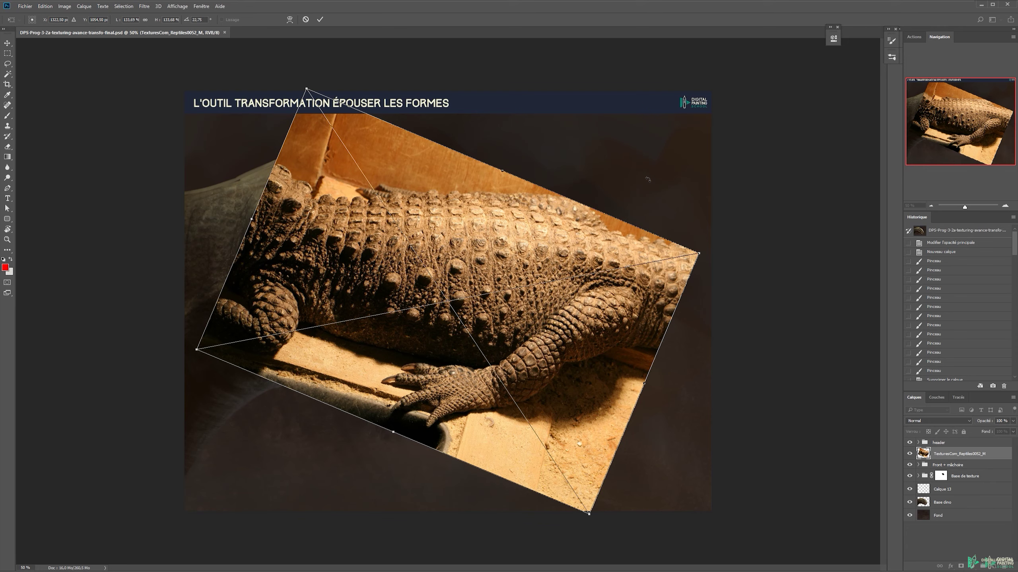
key(Return)
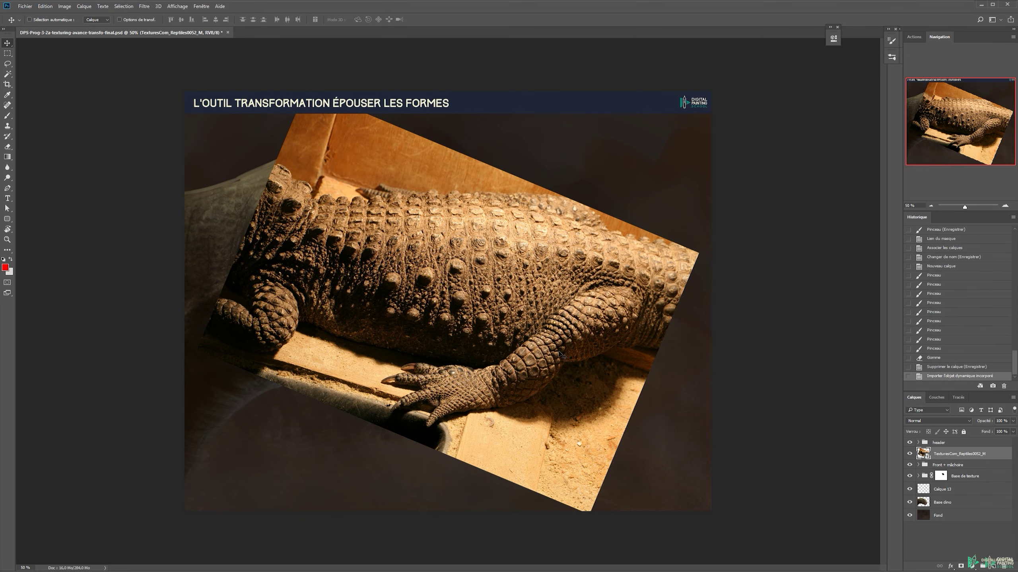
drag(514, 217, 343, 435)
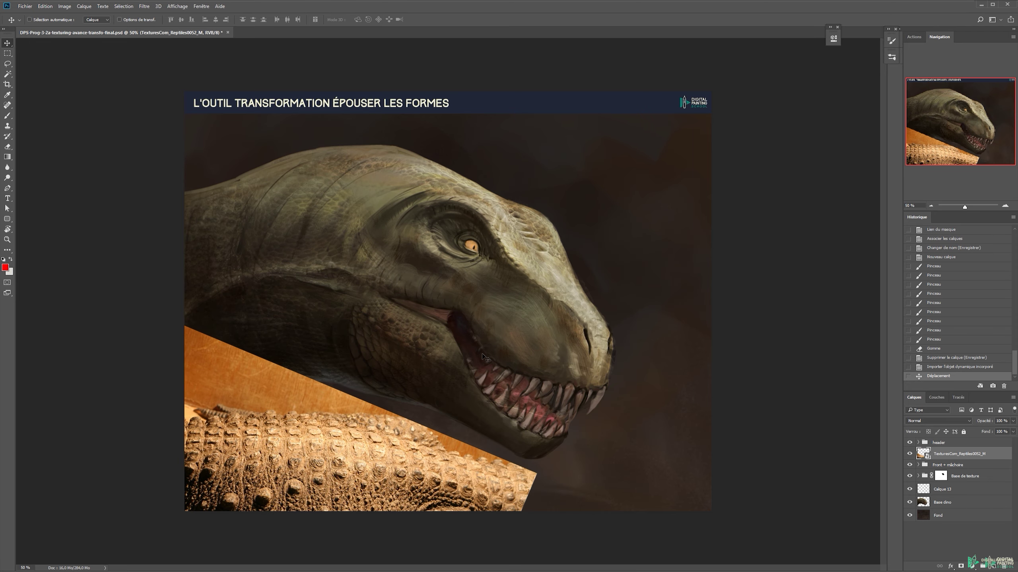
drag(421, 466, 535, 265)
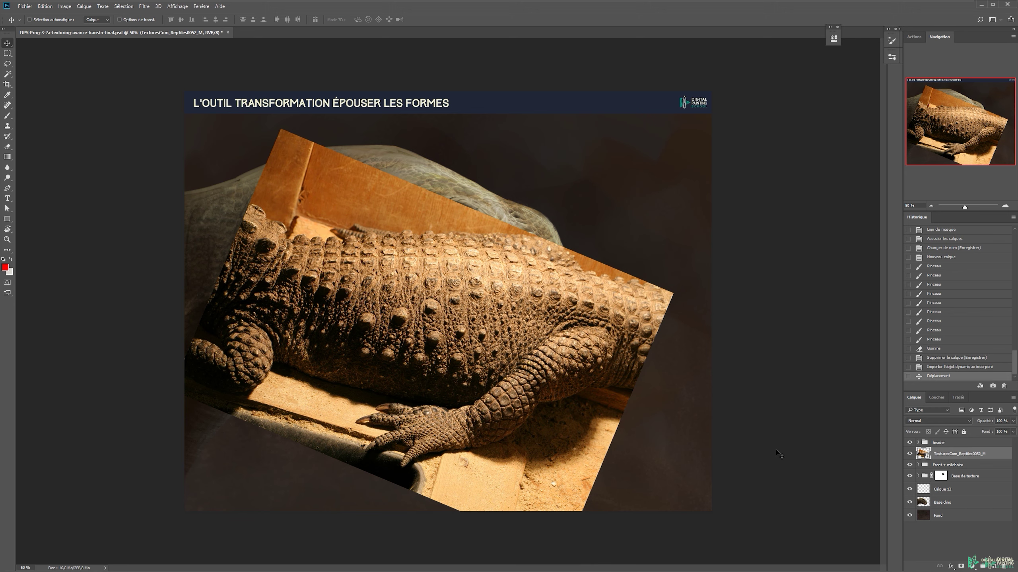
Step: Select the patch of scaly belly skin above the front leg in the reptile photo with the Lasso
key(l)
mouse_move(462, 382)
mouse_down()
mouse_move(509, 287)
mouse_move(447, 389)
mouse_up()
mouse_move(554, 324)
mouse_down()
mouse_move(496, 427)
mouse_move(591, 347)
mouse_up()
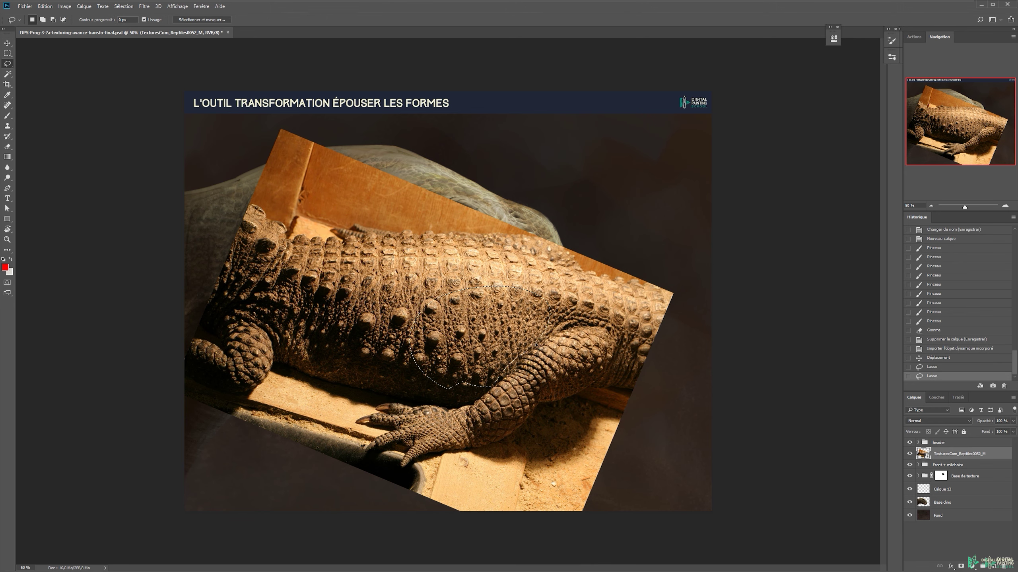
key(z)
click(506, 308)
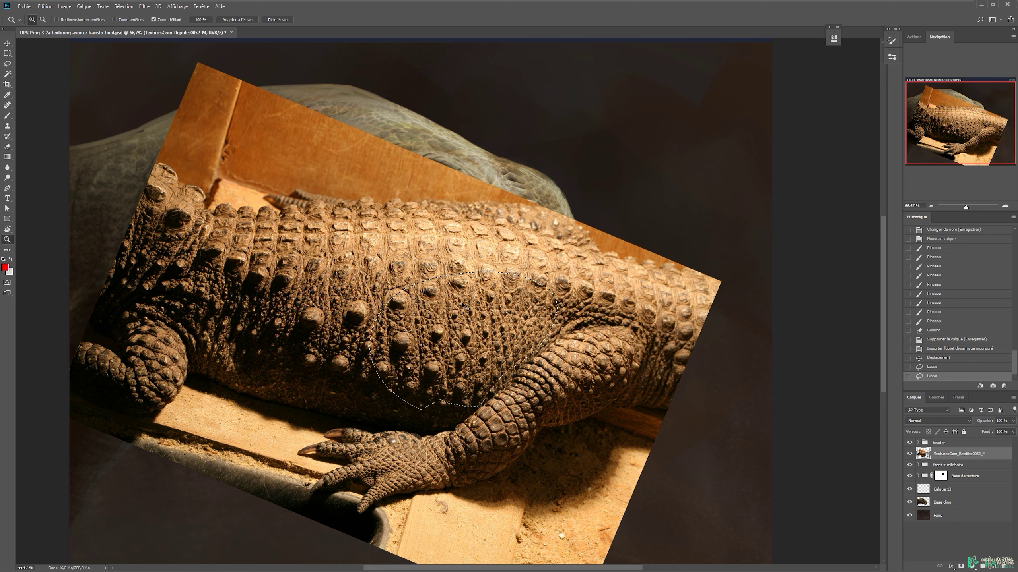
Step: Paint a red grid over the selected belly skin on a new layer to show how the texture follows the volume
key(ctrl+shift+alt+n)
key(ctrl+d)
key(ctrl+z)
key(b)
drag(408, 293, 412, 385)
drag(446, 285, 446, 389)
drag(489, 286, 485, 388)
drag(525, 292, 524, 341)
drag(370, 355, 529, 354)
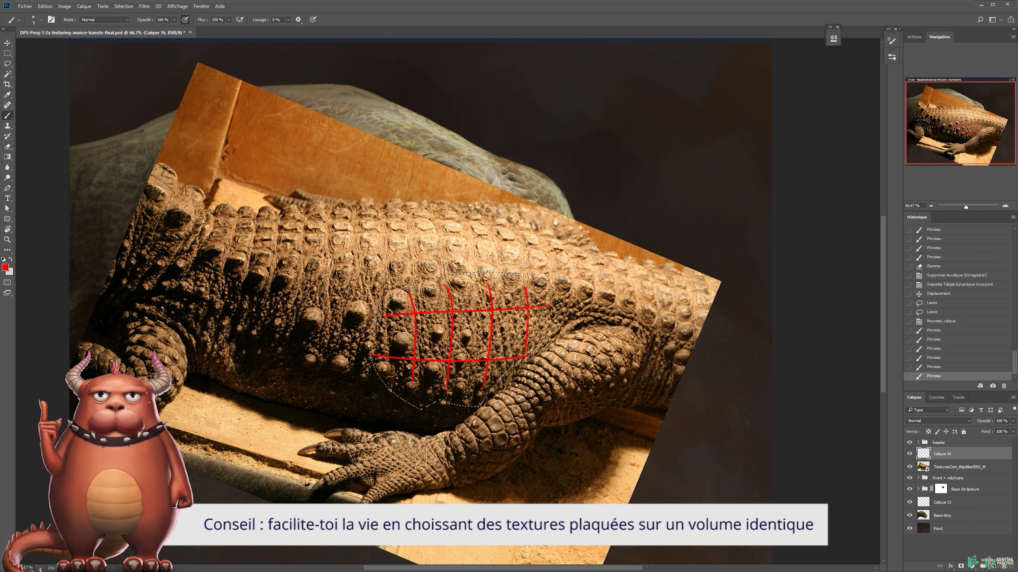
drag(379, 378, 496, 385)
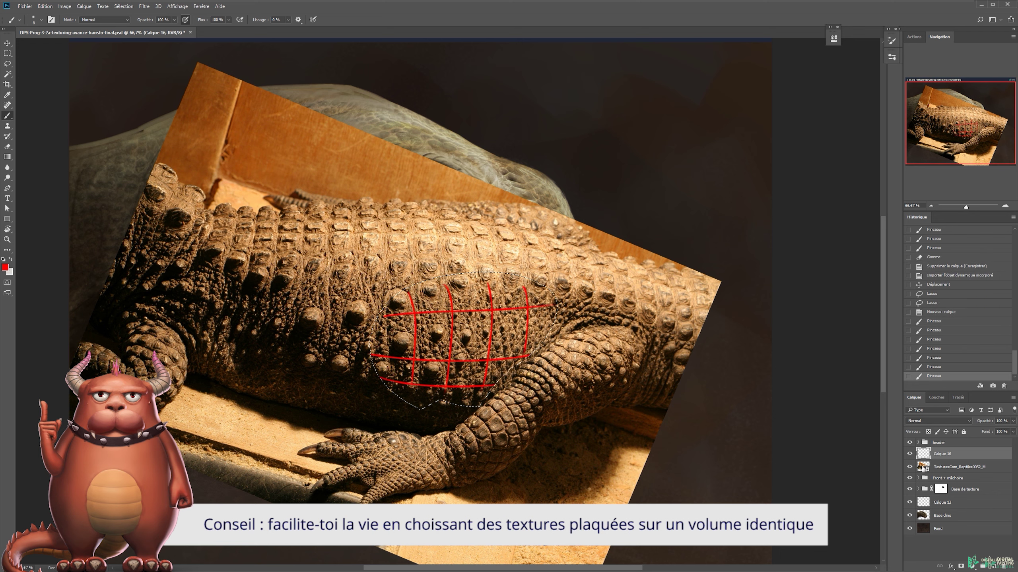
Step: Try rotating the red grid onto the dinosaur's snout with the reptile photo hidden, and revert to the state before the grid
click(909, 467)
key(ctrl+d)
key(ctrl+t)
drag(567, 241, 555, 312)
drag(601, 260, 579, 237)
mouse_move(559, 287)
mouse_down()
mouse_move(555, 311)
mouse_move(570, 300)
mouse_up()
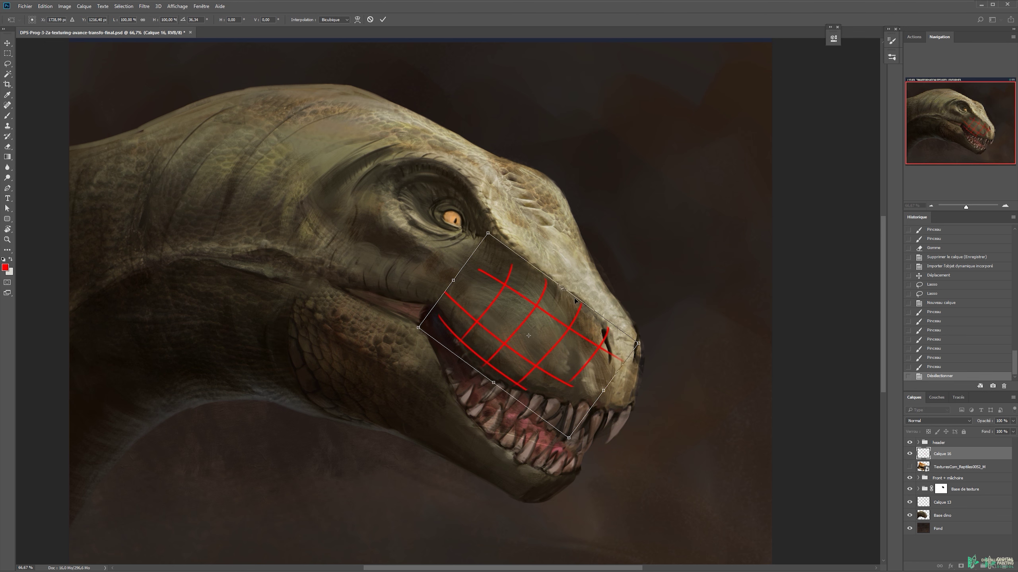
key(Escape)
key(b)
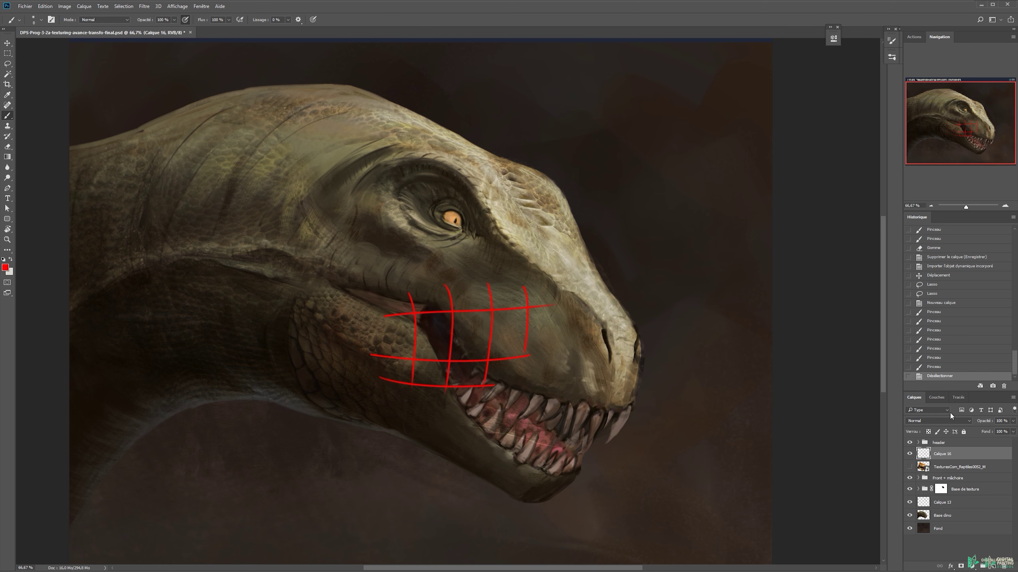
click(945, 294)
Step: Refine the lasso selection around the belly skin and add a layer mask from it to the reptile photo
key(l)
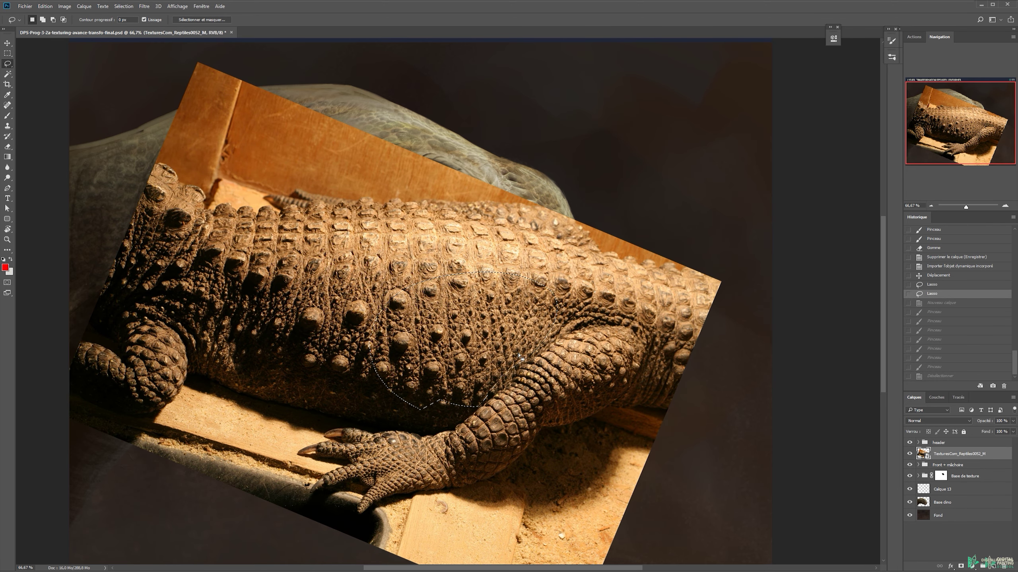
drag(555, 349, 552, 288)
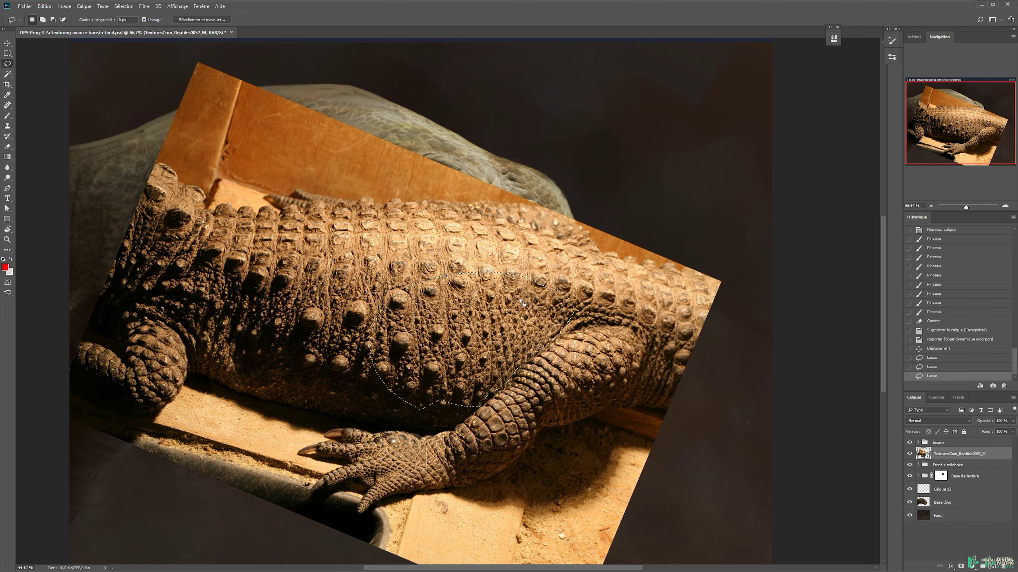
drag(404, 289, 400, 290)
drag(423, 406, 476, 404)
drag(557, 286, 556, 342)
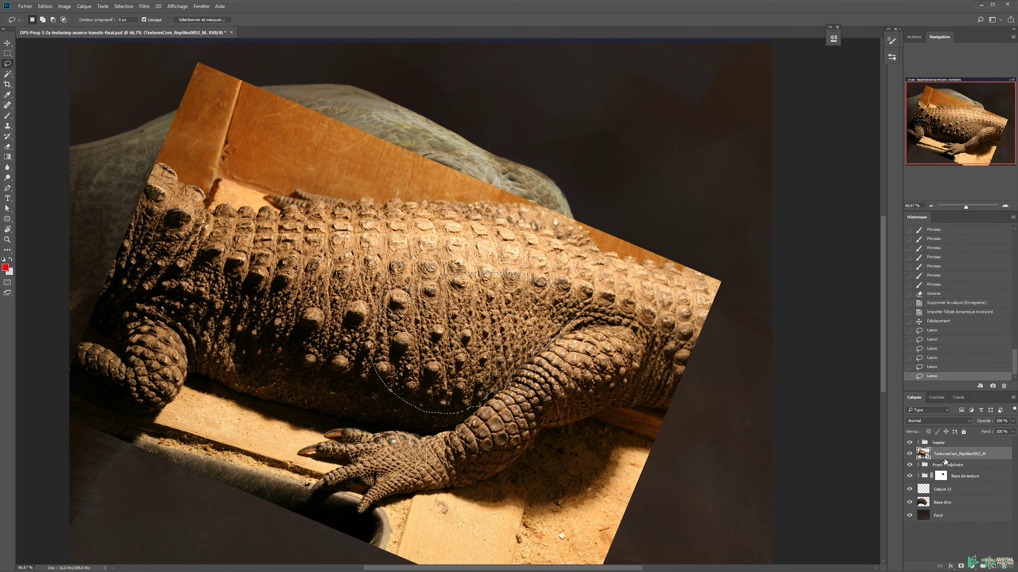
click(960, 567)
Step: Move the masked skin patch onto the dinosaur's snout and rotate it about 50° to follow the muzzle
mouse_move(559, 254)
mouse_down()
mouse_move(580, 278)
mouse_move(589, 253)
mouse_up()
key(ctrl+t)
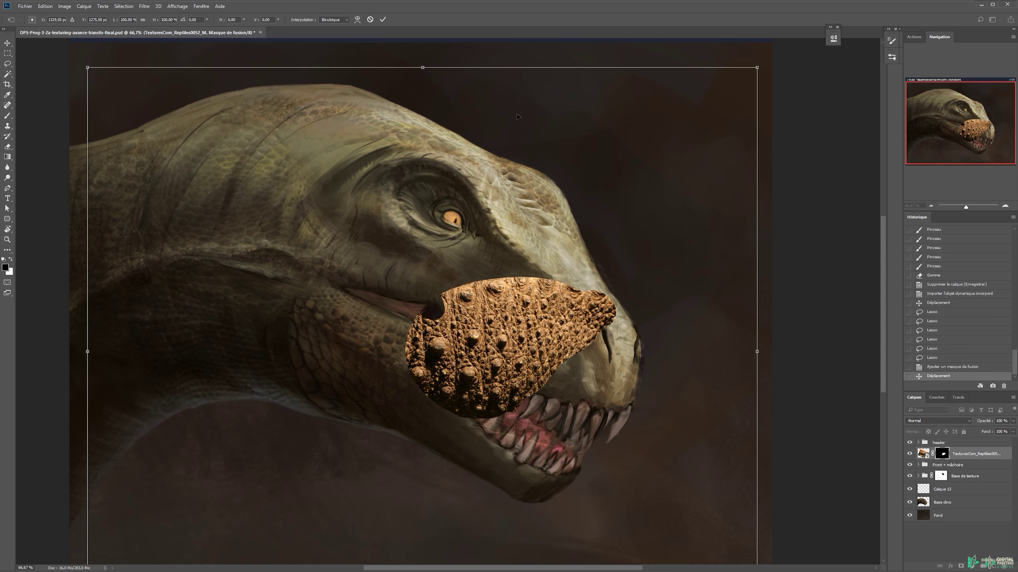
drag(544, 59, 762, 173)
drag(549, 321, 589, 261)
key(ctrl+minus)
drag(759, 174, 769, 196)
mouse_move(657, 270)
mouse_down()
mouse_move(637, 264)
mouse_move(645, 268)
mouse_up()
drag(734, 173, 746, 206)
mouse_move(621, 281)
mouse_down()
mouse_move(672, 242)
mouse_move(629, 275)
mouse_up()
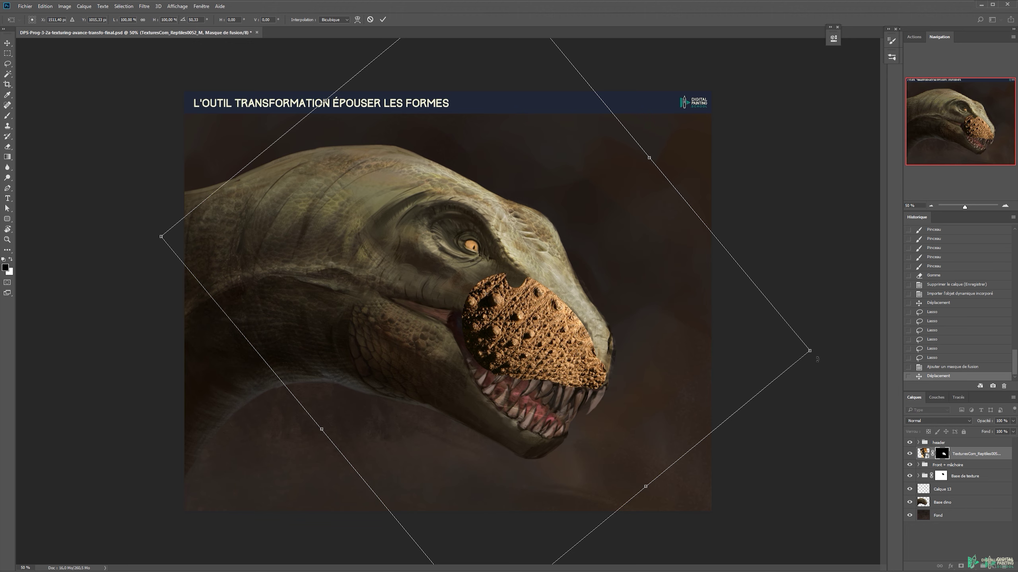
Step: Enlarge the skin patch to about 114% so it covers the snout, check its lighting up close, and apply the transformation
drag(809, 351, 854, 358)
mouse_move(698, 348)
mouse_down()
mouse_move(675, 333)
mouse_move(683, 336)
mouse_up()
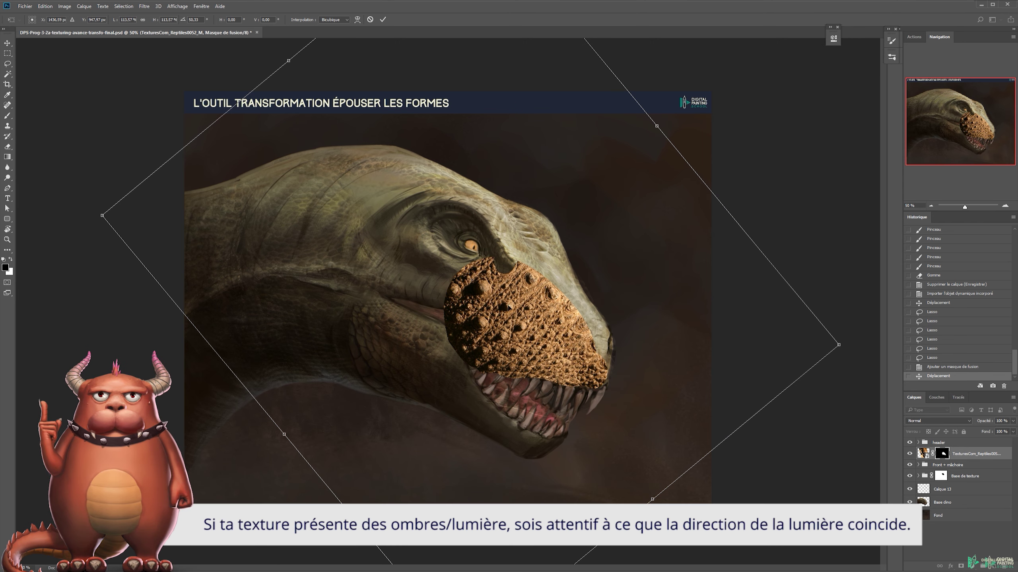
key(ctrl+plus)
key(ctrl+plus)
key(ctrl+plus)
drag(593, 277, 447, 245)
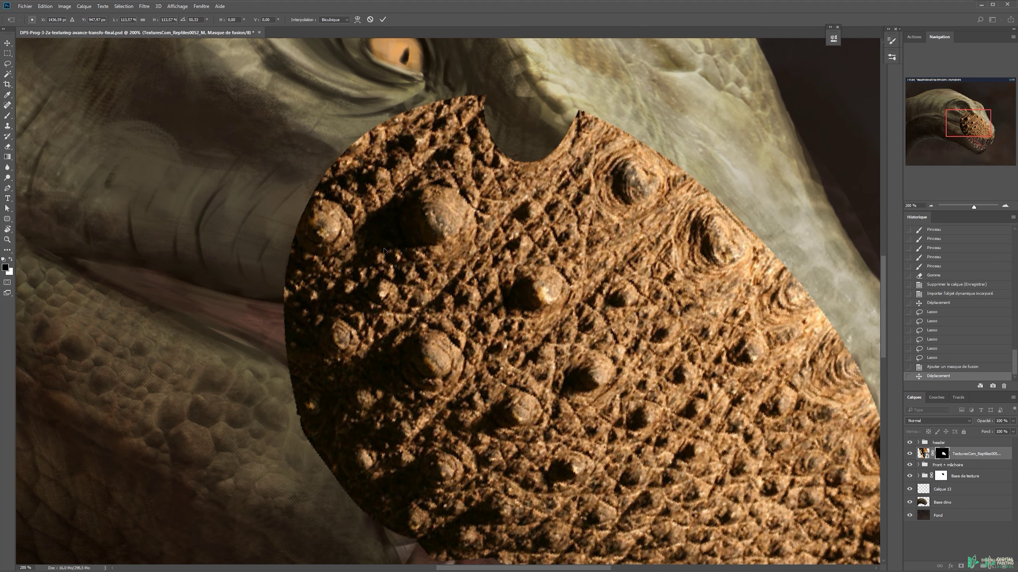
key(ctrl+minus)
key(ctrl+minus)
key(ctrl+minus)
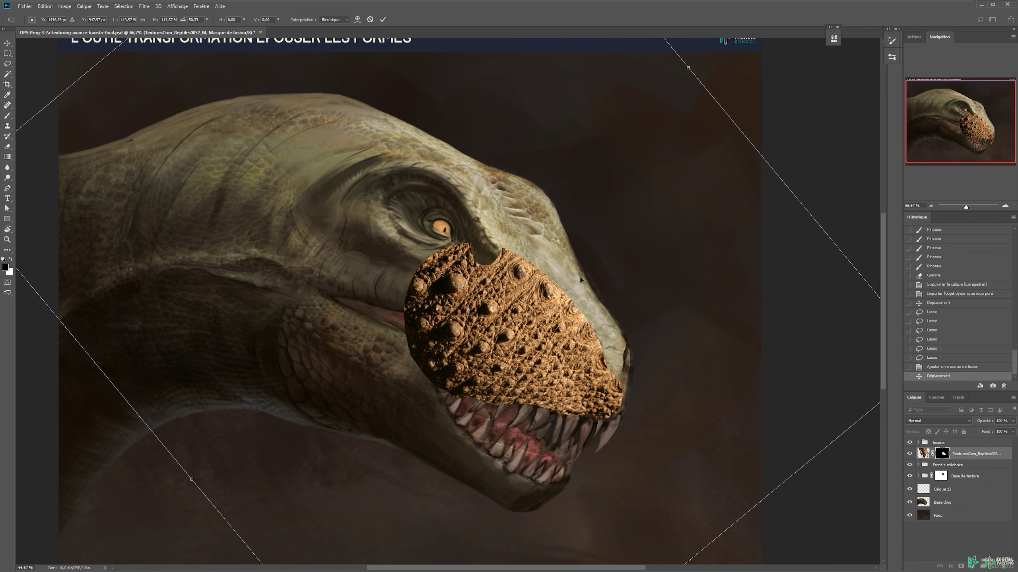
key(Return)
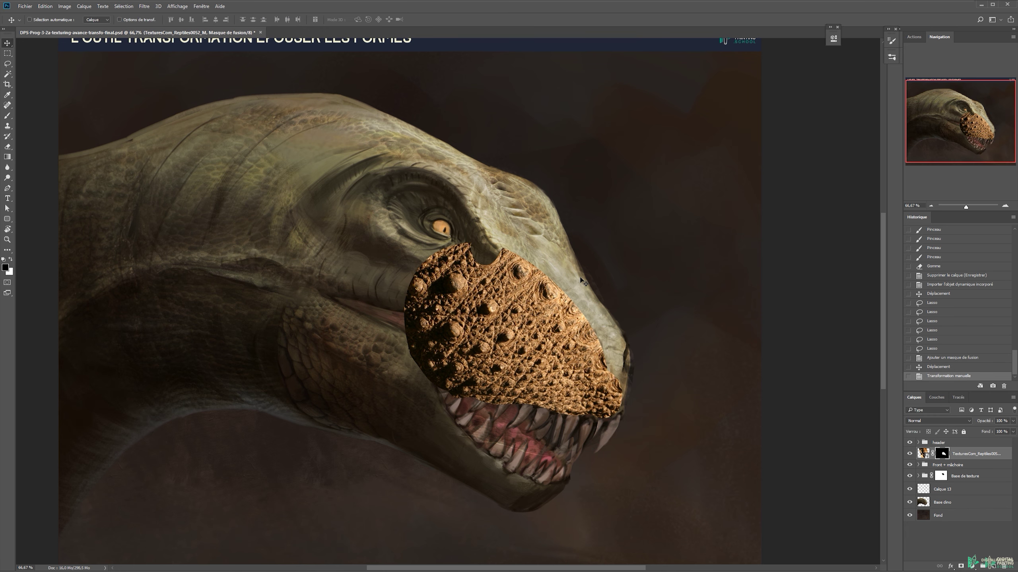
Step: Unlink the mask from the reptile texture layer and test shifting the texture independently, undoing the test move
click(932, 454)
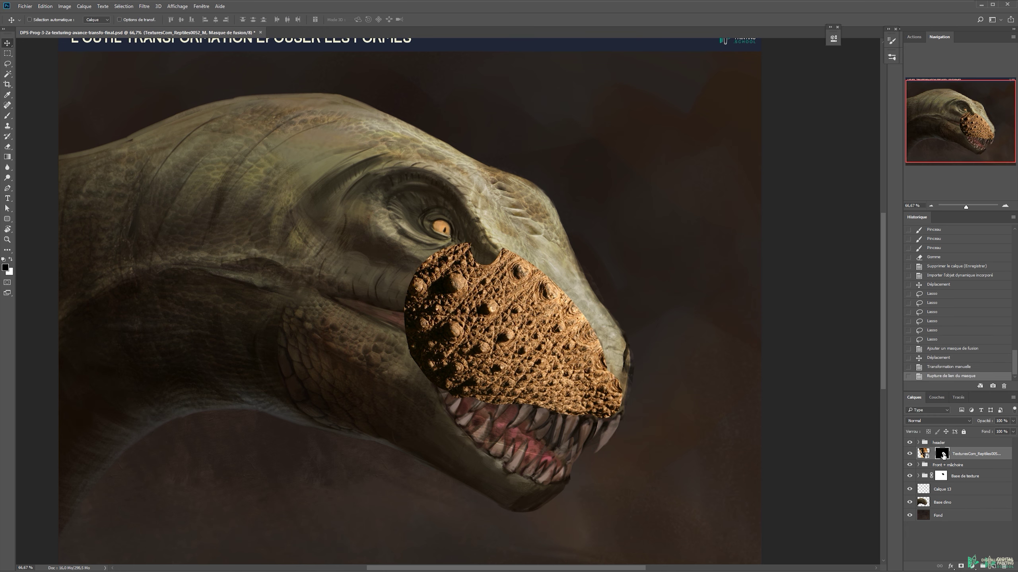
click(923, 454)
drag(507, 303, 531, 364)
key(ctrl+alt+z)
key(ctrl+alt+z)
key(ctrl+minus)
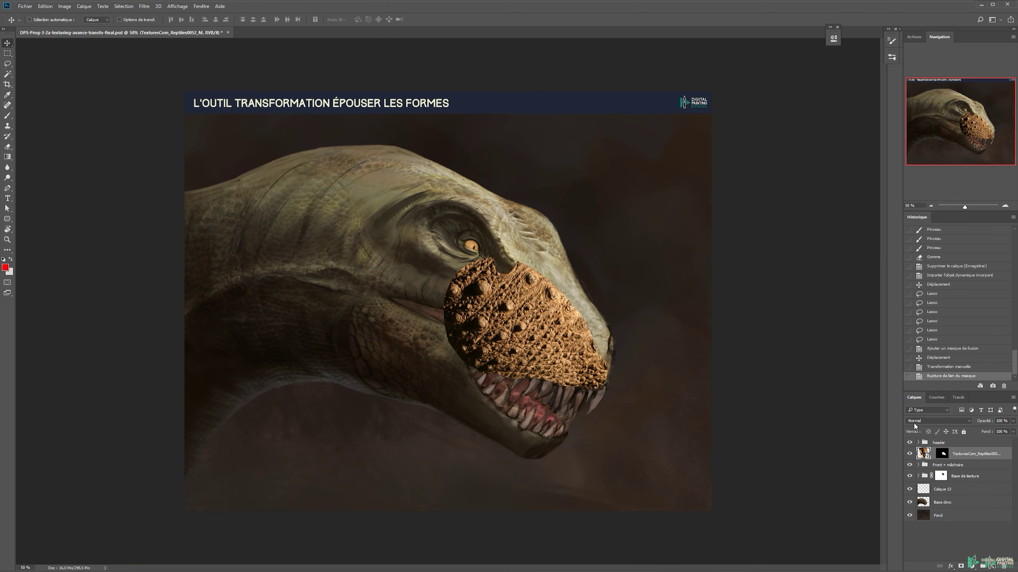
Step: Set the reptile texture layer's blend mode to Incrustation and test shifting the texture inside its mask, undoing the move
click(936, 421)
click(930, 341)
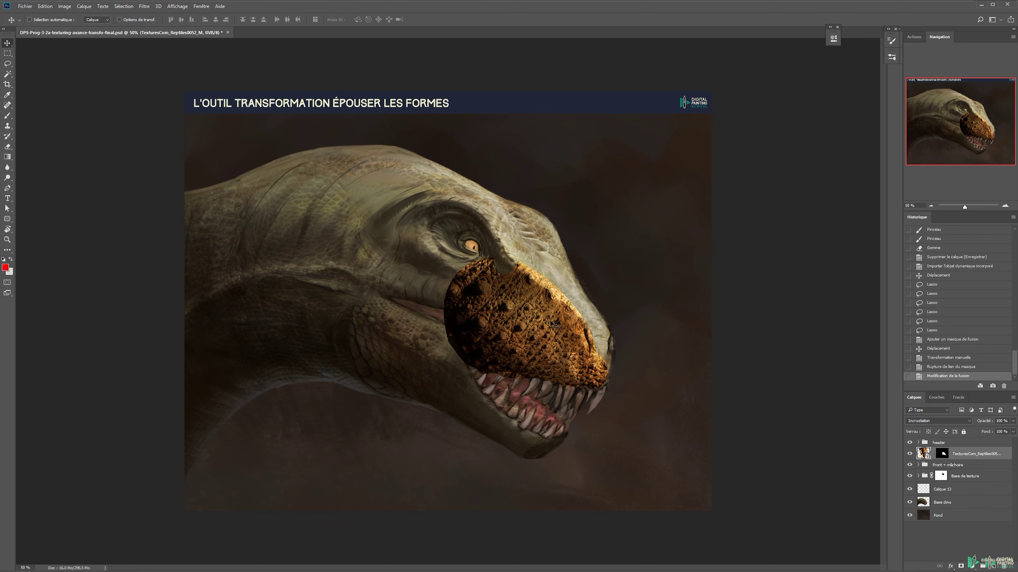
mouse_move(542, 326)
mouse_down()
mouse_move(555, 329)
mouse_move(529, 312)
mouse_up()
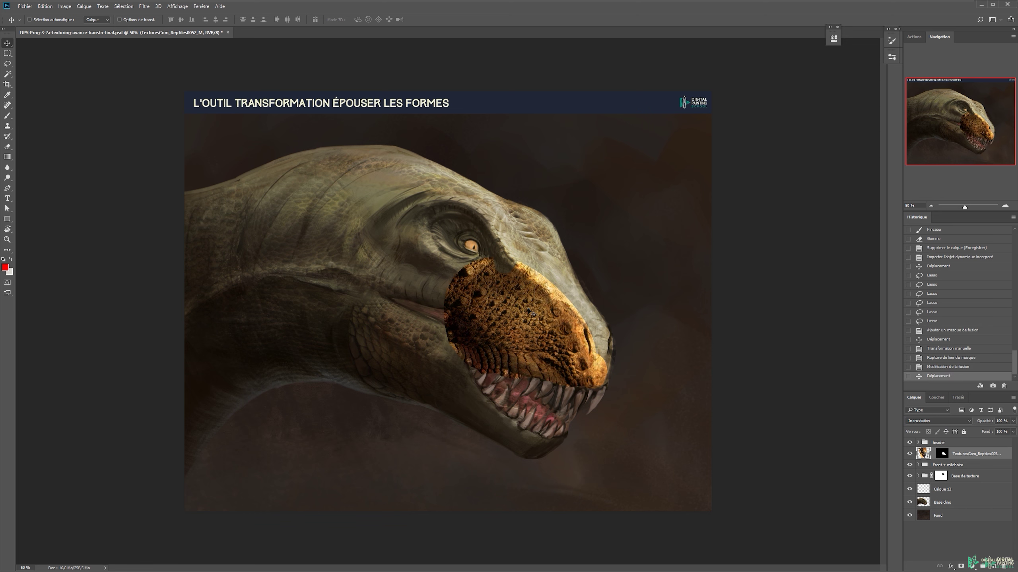
key(ctrl+z)
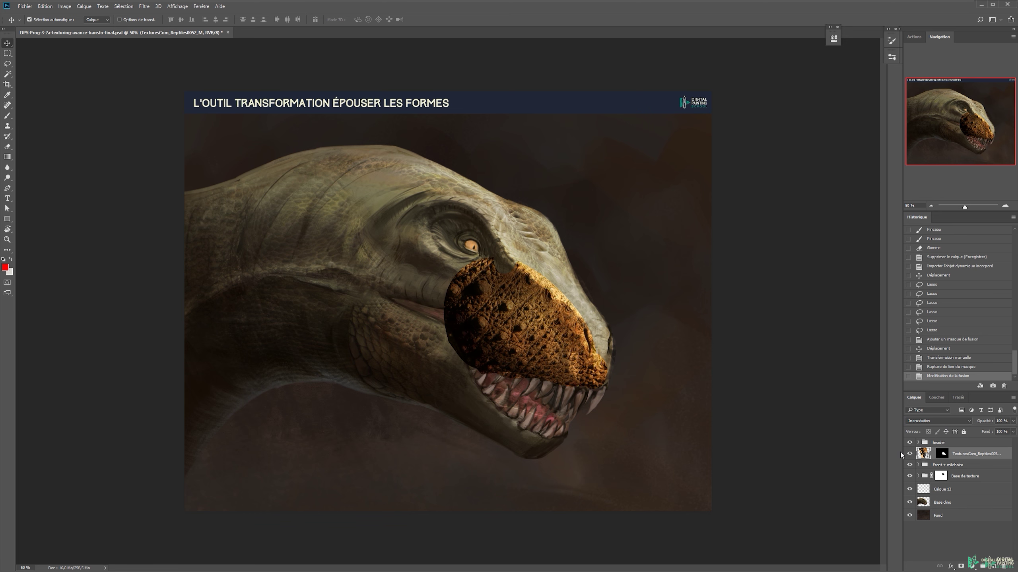
Step: Desaturate the reptile texture with a Hue/Saturation adjustment, setting the saturation to about -88
key(ctrl+u)
drag(487, 216, 453, 218)
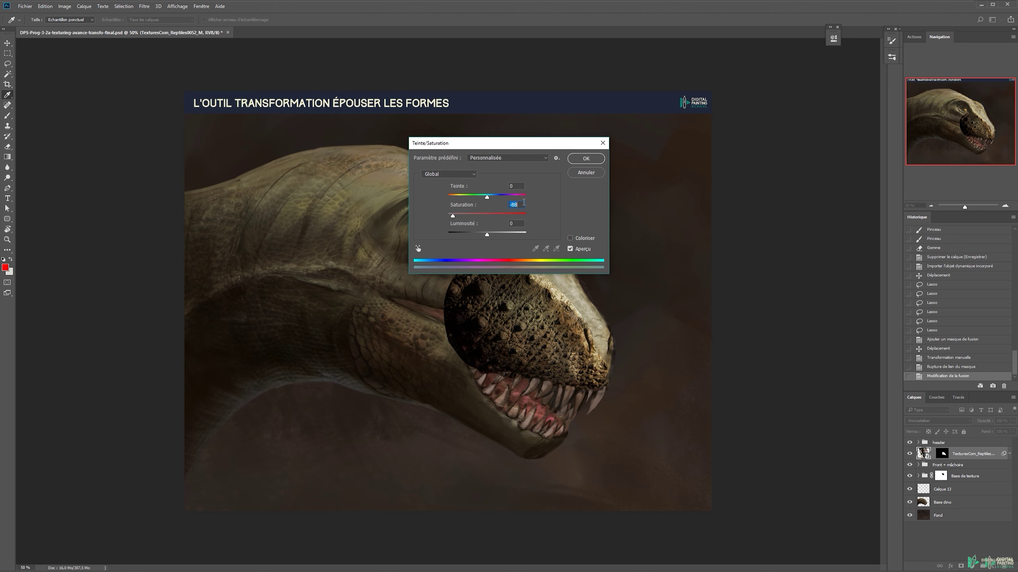
click(581, 161)
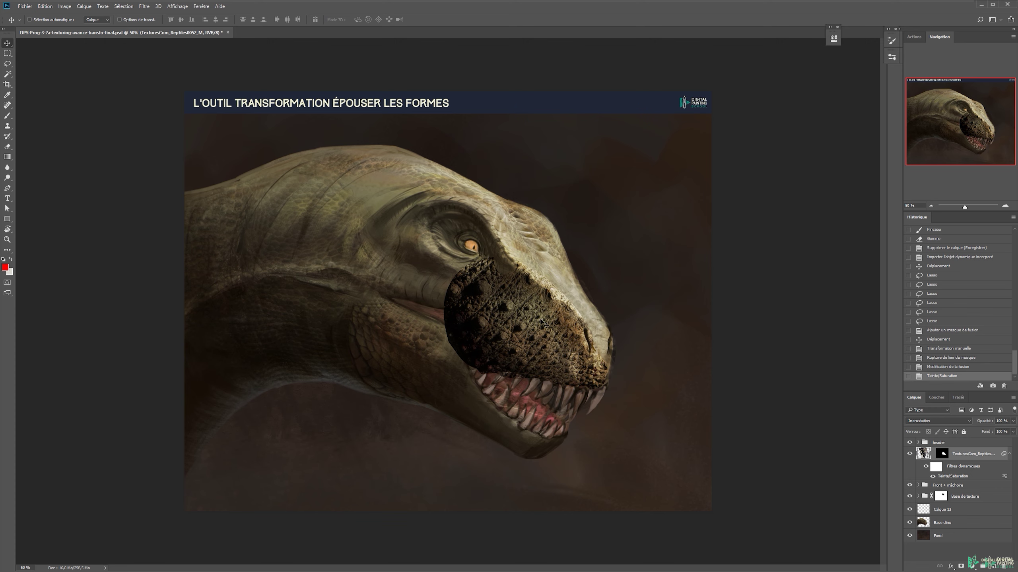
Step: Lighten the reptile texture's shadows with a Levels adjustment by raising the output black level to about 28
key(ctrl+l)
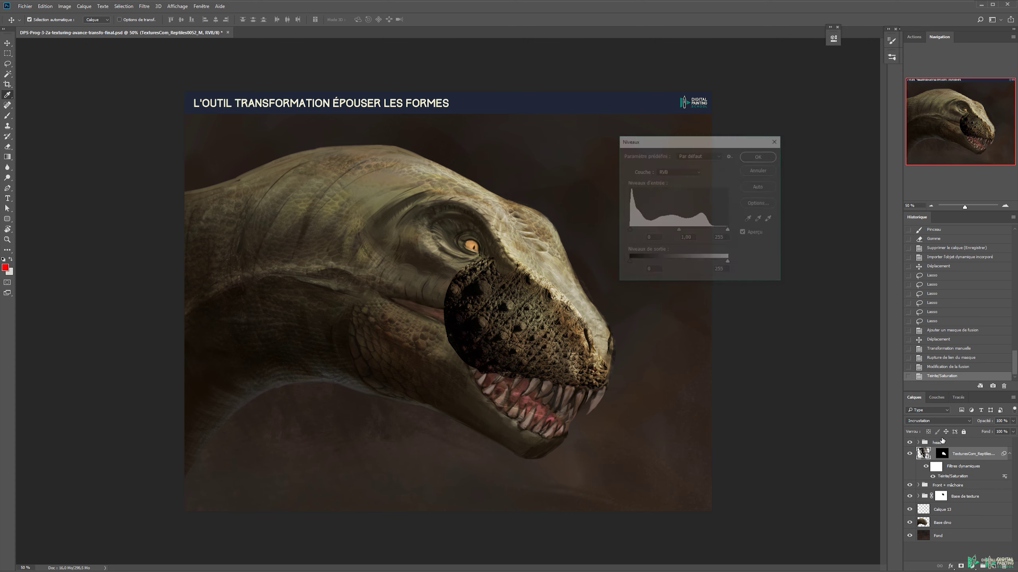
drag(628, 263, 639, 266)
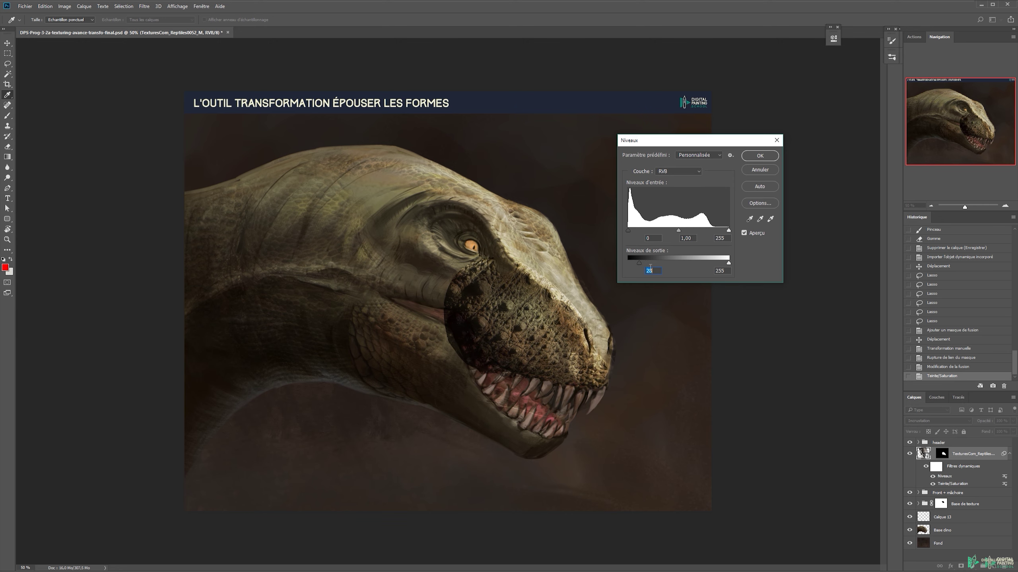
key(Return)
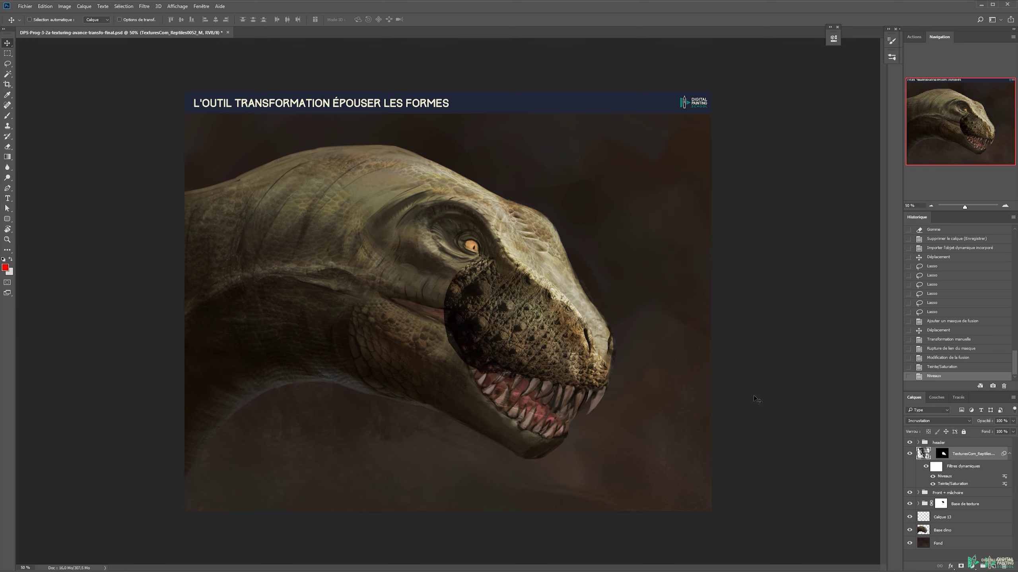
Step: Reposition the reptile texture inside its mask and rotate it to about 85° to better follow the snout
drag(515, 310, 543, 318)
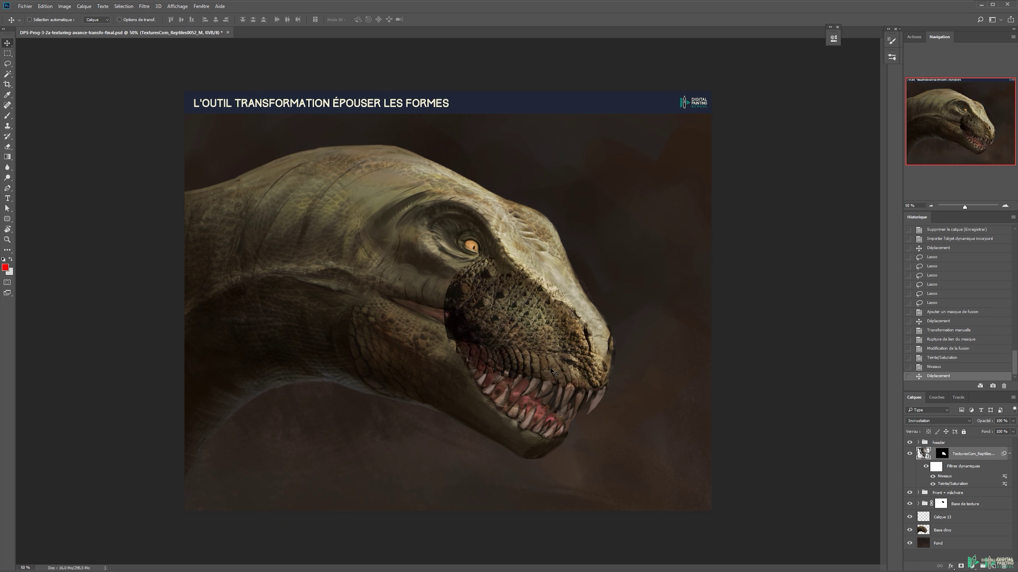
mouse_move(548, 364)
mouse_down()
mouse_move(555, 334)
mouse_move(523, 354)
mouse_move(530, 371)
mouse_move(549, 369)
mouse_up()
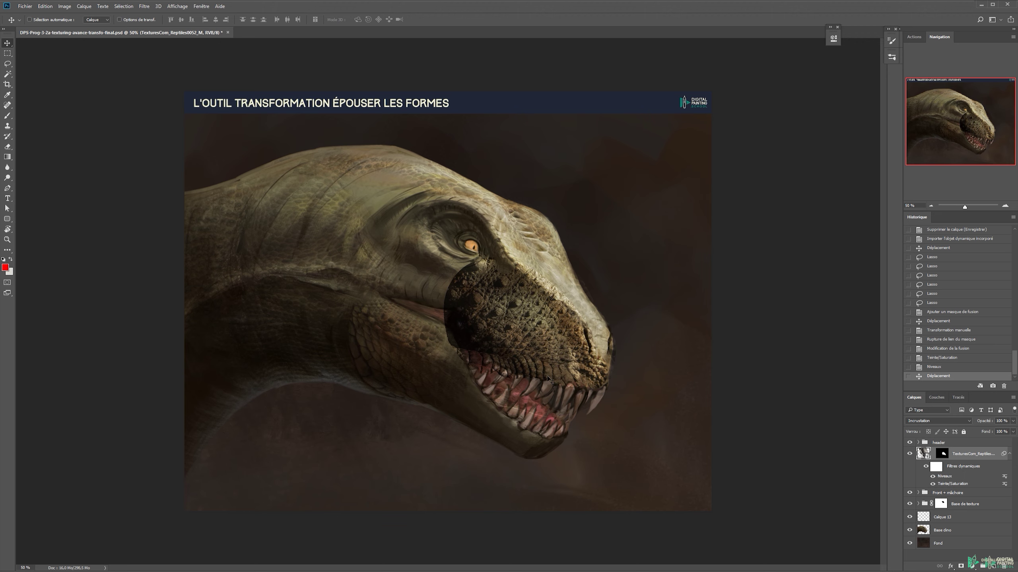
key(ctrl+t)
drag(649, 160, 665, 202)
drag(551, 274, 574, 266)
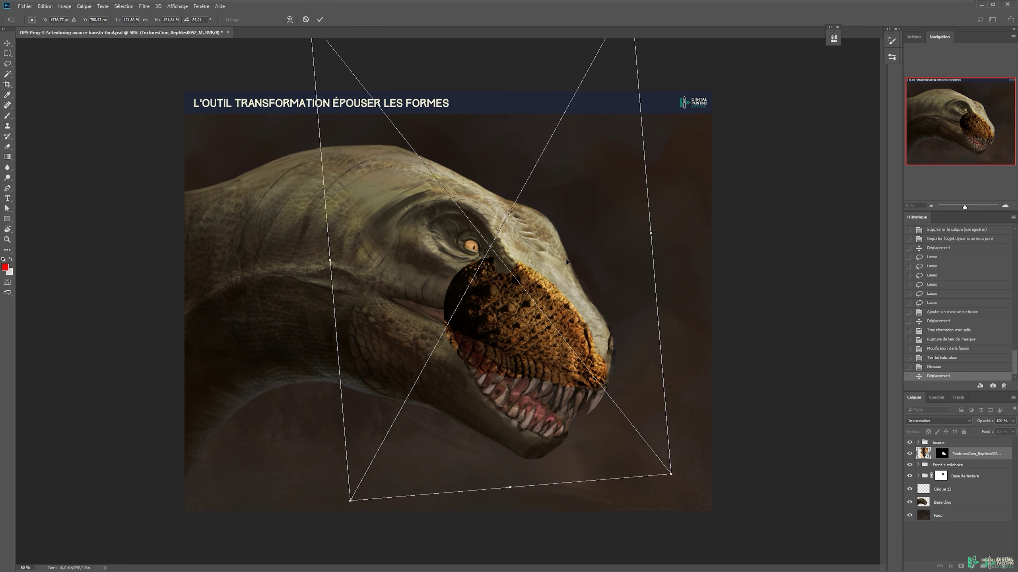
key(Return)
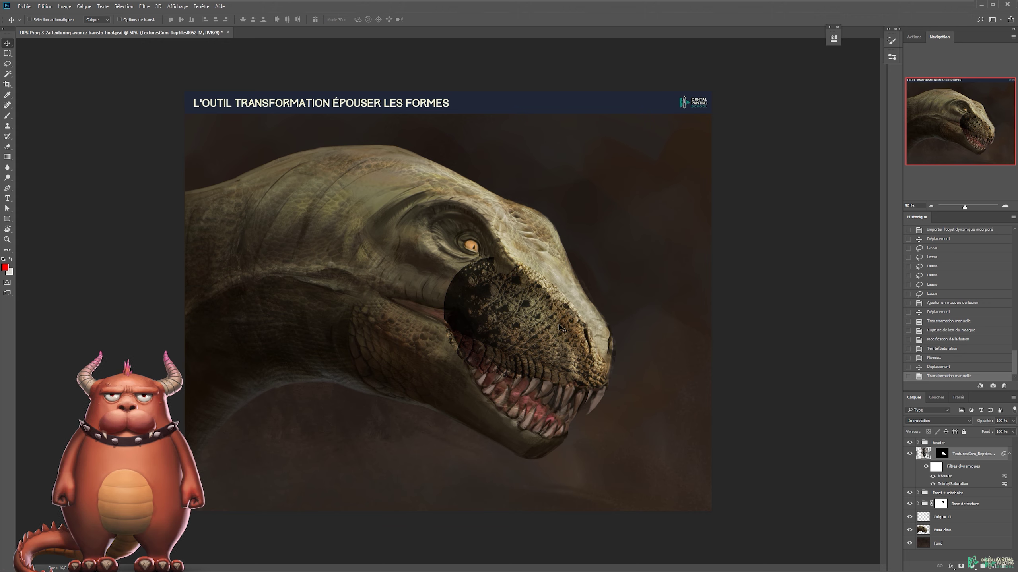
drag(545, 307, 568, 383)
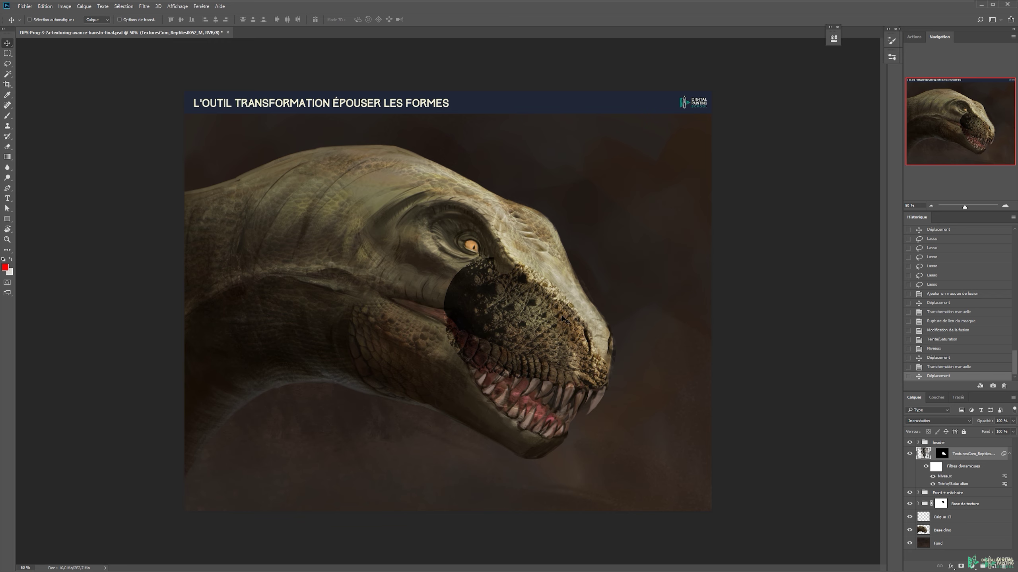
Step: Reposition the reptile texture inside its mask so the large scales run along the upper lip, and save the document
mouse_move(601, 351)
mouse_down()
mouse_move(552, 339)
mouse_move(564, 328)
mouse_move(553, 311)
mouse_move(596, 352)
mouse_up()
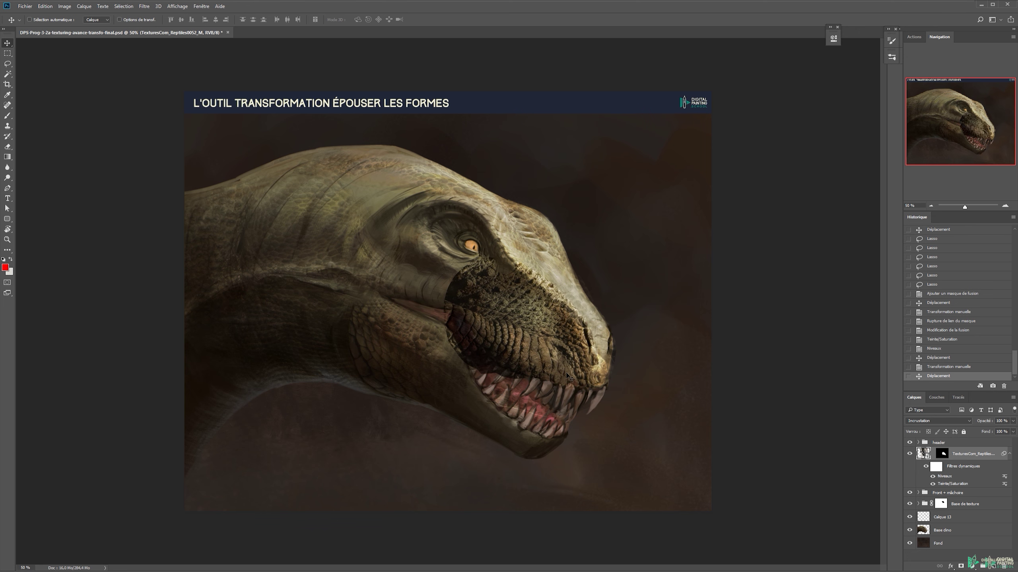
drag(597, 377, 604, 366)
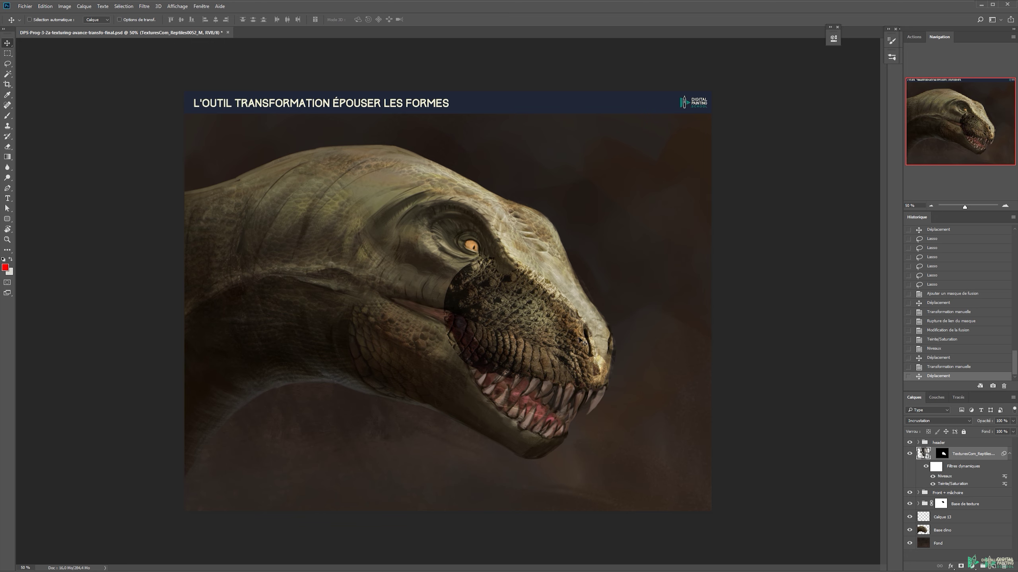
key(ctrl+z)
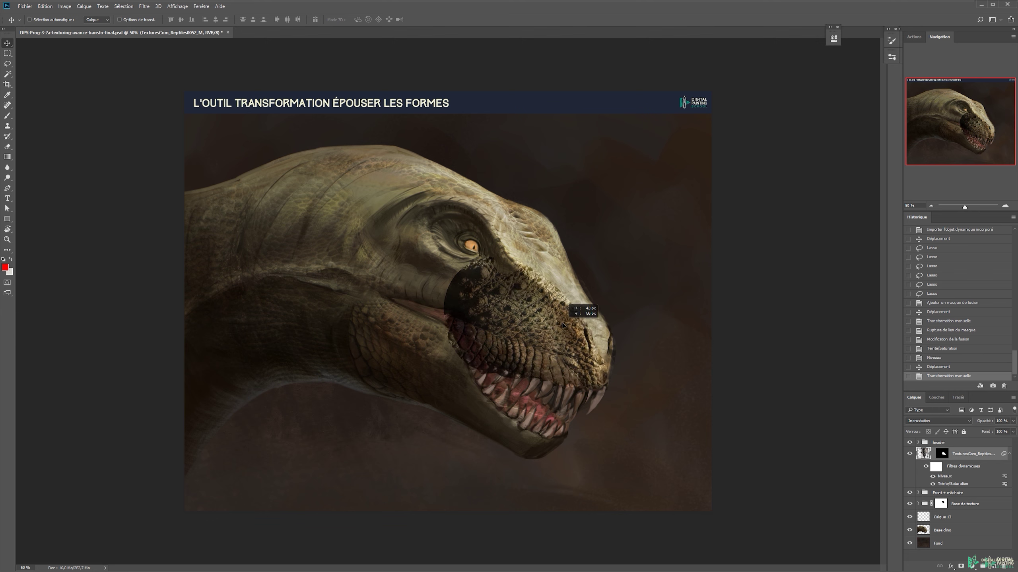
drag(555, 319, 602, 388)
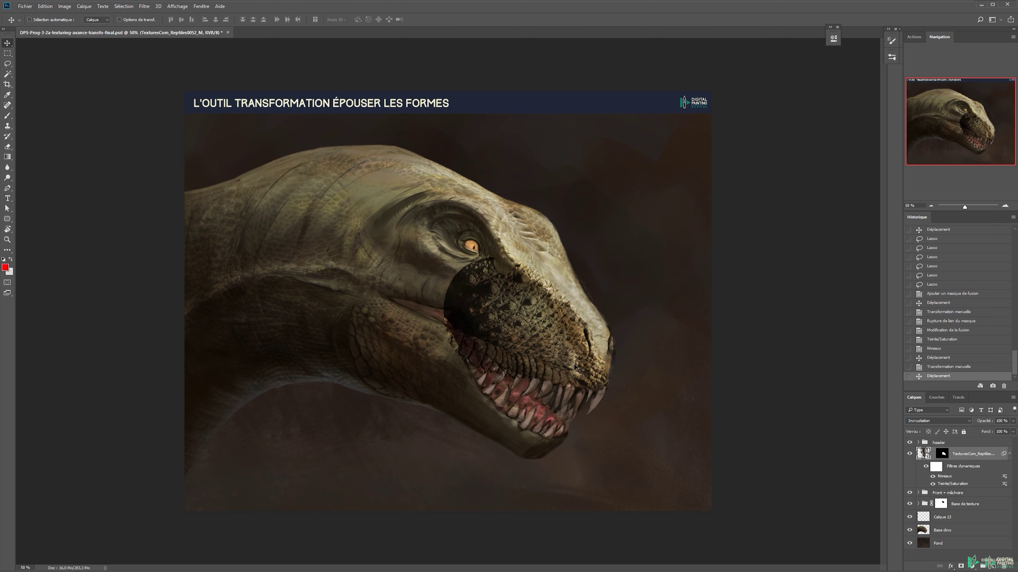
key(ctrl+s)
Step: Duplicate the reptile texture layer, hide the copy, and link the original layer's mask to its texture
key(ctrl+j)
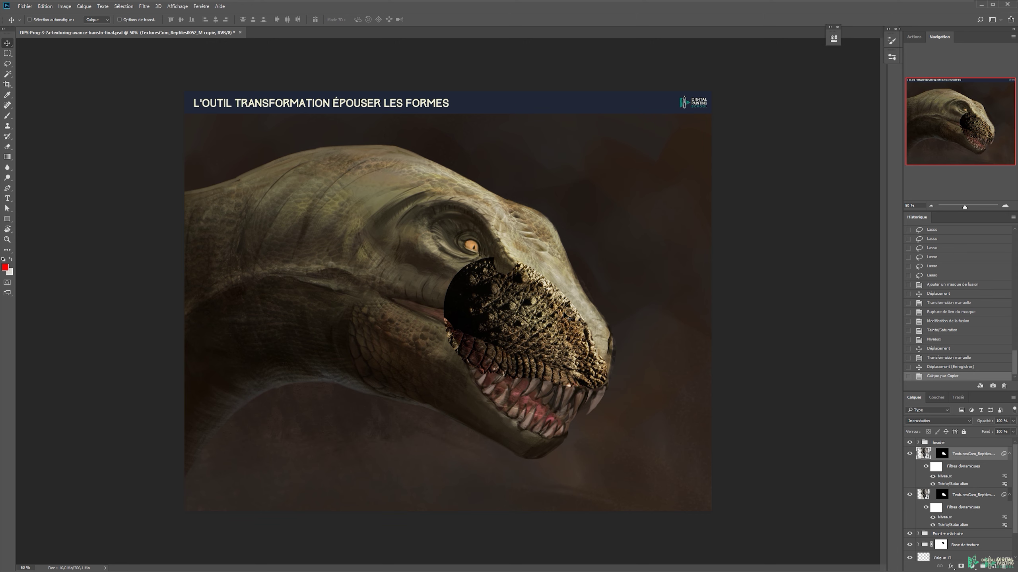
click(908, 455)
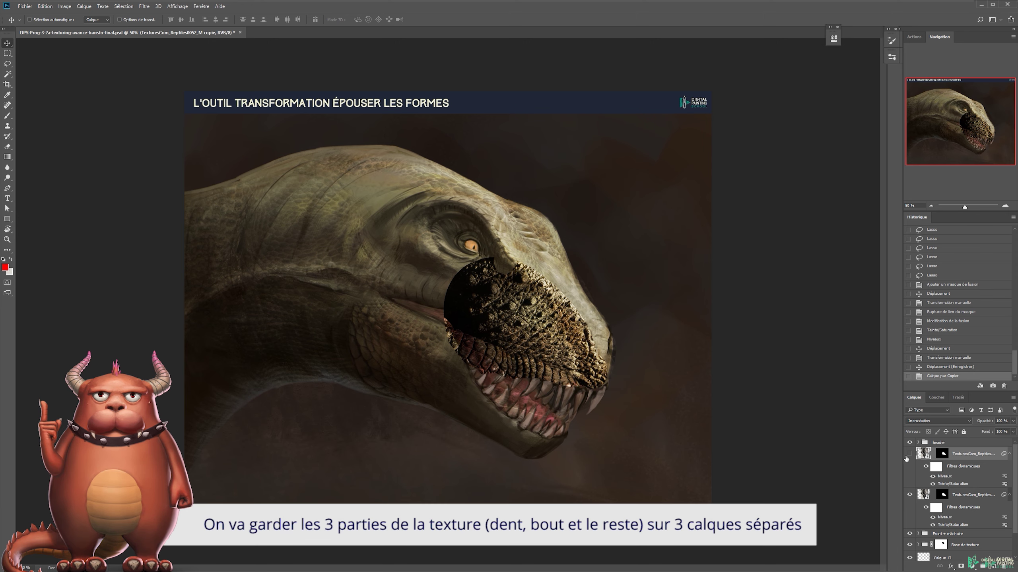
click(945, 497)
click(933, 495)
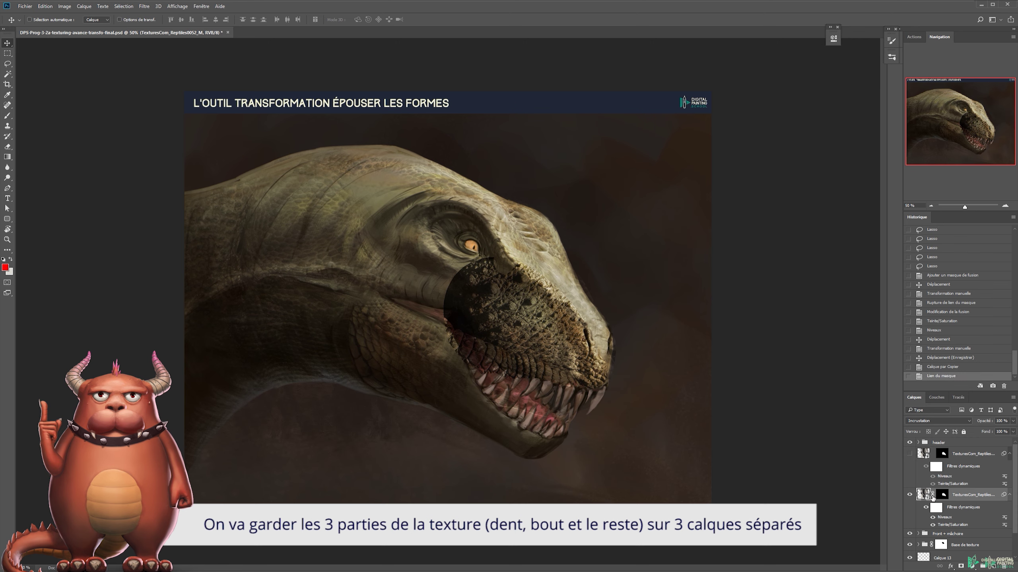
Step: Paint black on the original texture layer's mask over the snout's top and tip, keeping only the scales along the upper lip
click(943, 495)
key(b)
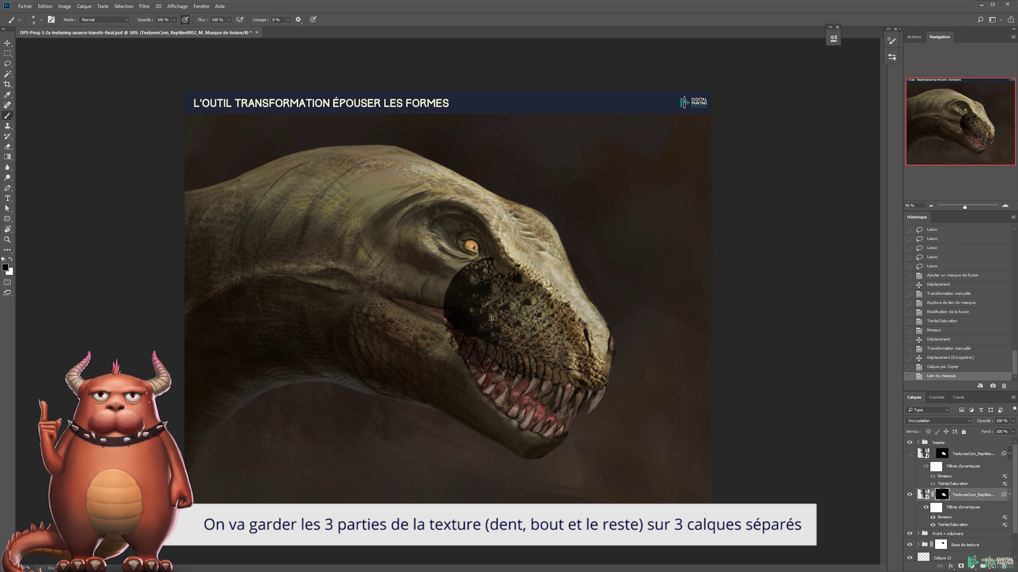
mouse_move(465, 269)
mouse_down()
mouse_move(448, 290)
mouse_move(446, 307)
mouse_move(472, 282)
mouse_move(454, 321)
mouse_move(545, 315)
mouse_up()
alt+right_click(484, 293)
drag(481, 309, 462, 290)
key(ctrl+alt+z)
drag(521, 261, 571, 301)
drag(572, 297, 601, 337)
mouse_move(649, 367)
mouse_down()
mouse_move(612, 337)
mouse_move(589, 380)
mouse_up()
key(v)
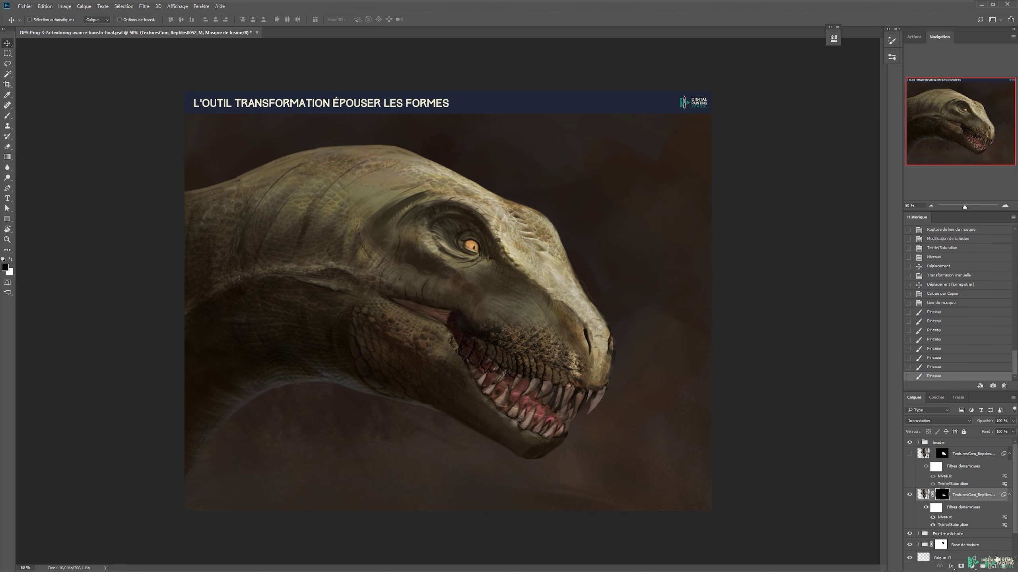
Step: Merge the masked lip texture with a new empty layer and set the merged layer's blend mode to Incrustation
click(992, 566)
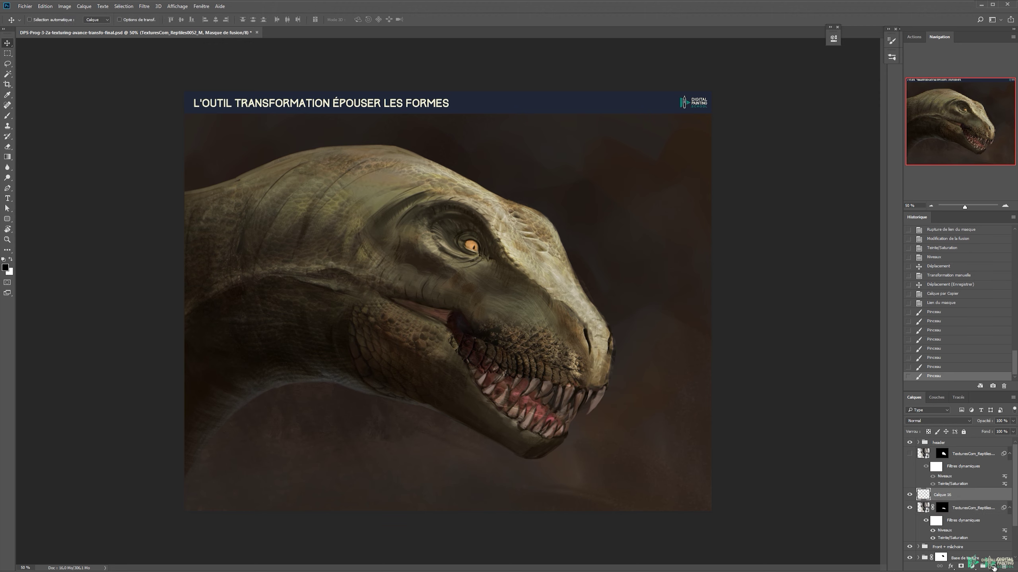
ctrl+click(959, 513)
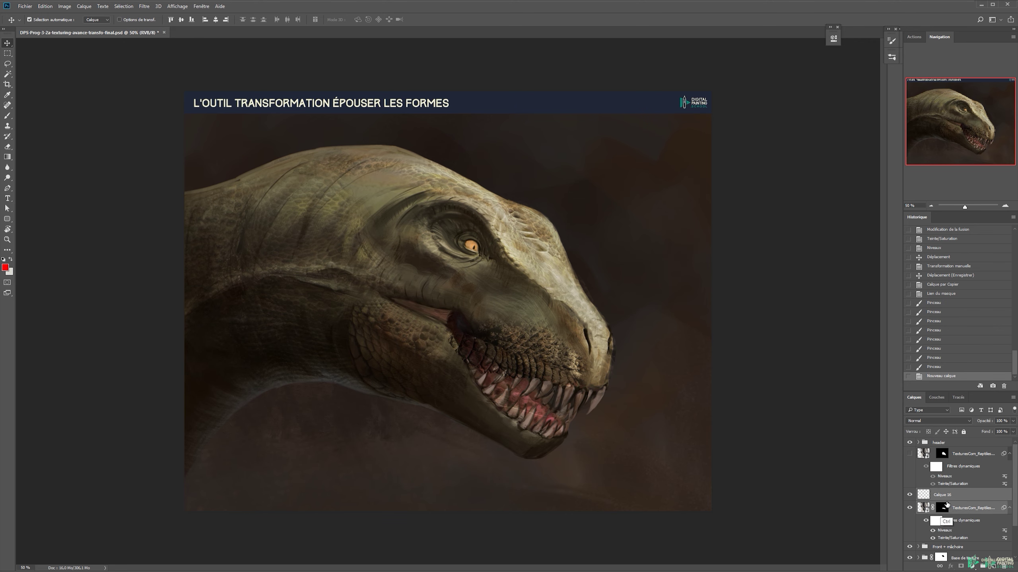
key(ctrl+e)
key(z)
click(524, 367)
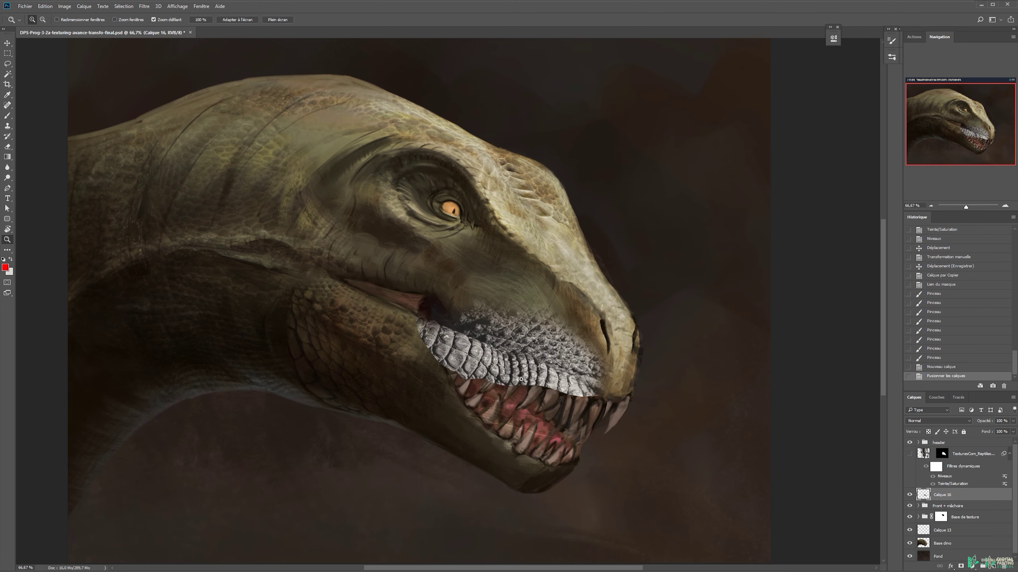
key(v)
click(937, 421)
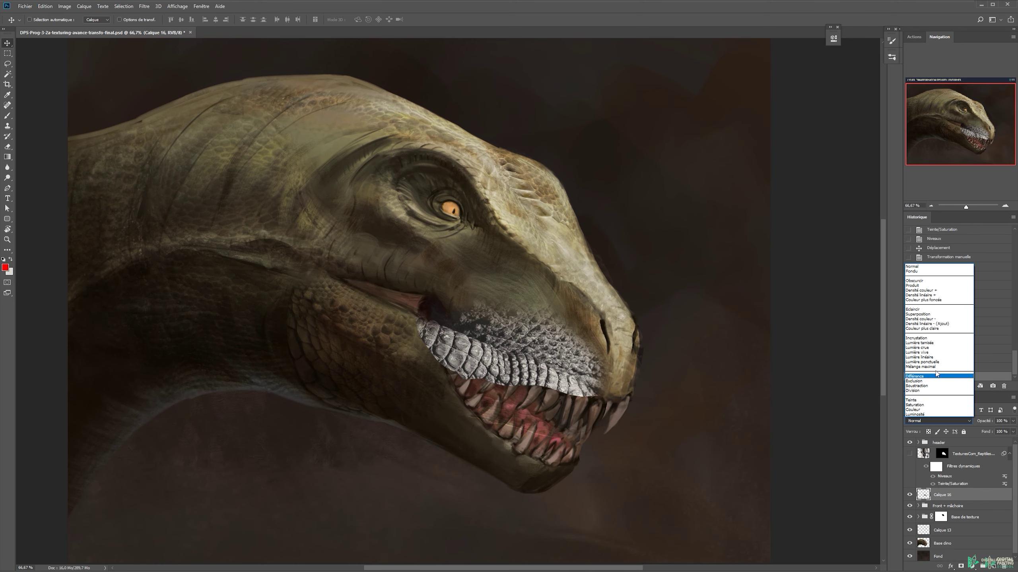
click(929, 339)
Step: Warp the rear edge of the lip texture inward so it curves around the corner of the mouth
key(ctrl+t)
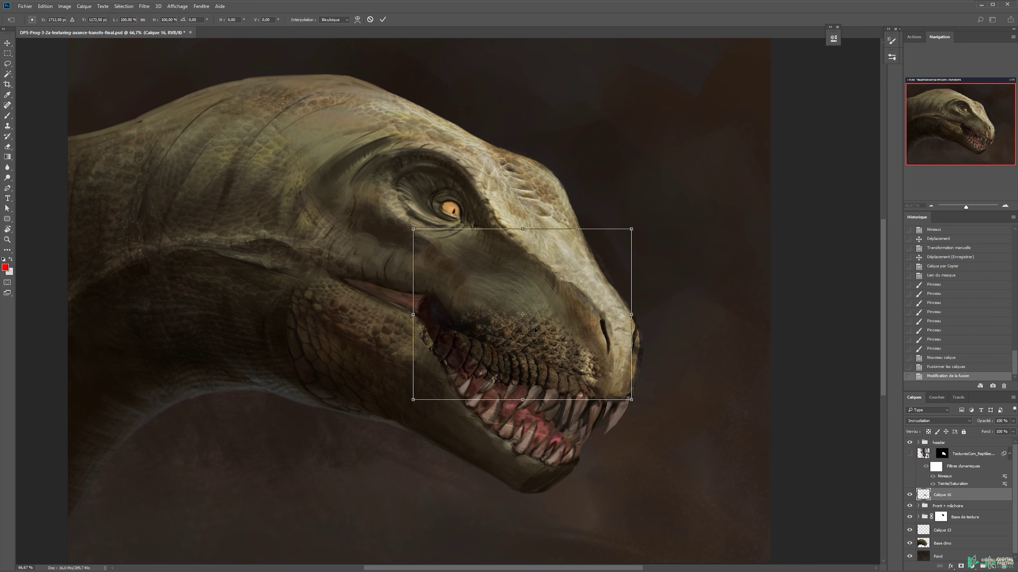
right_click(478, 332)
click(478, 319)
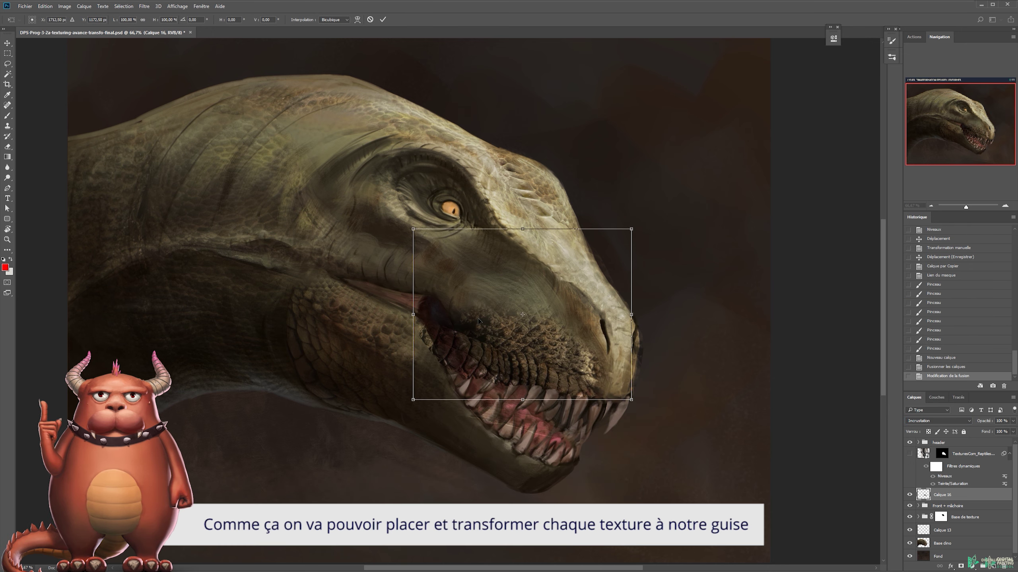
right_click(489, 321)
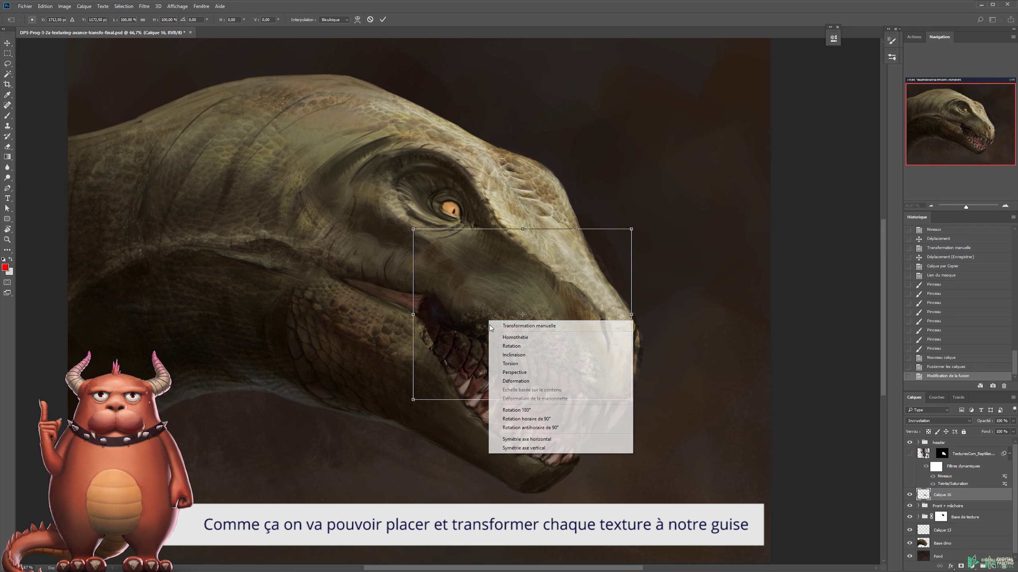
click(510, 382)
drag(414, 287, 463, 235)
drag(413, 344, 432, 287)
drag(413, 400, 438, 383)
drag(463, 236, 488, 281)
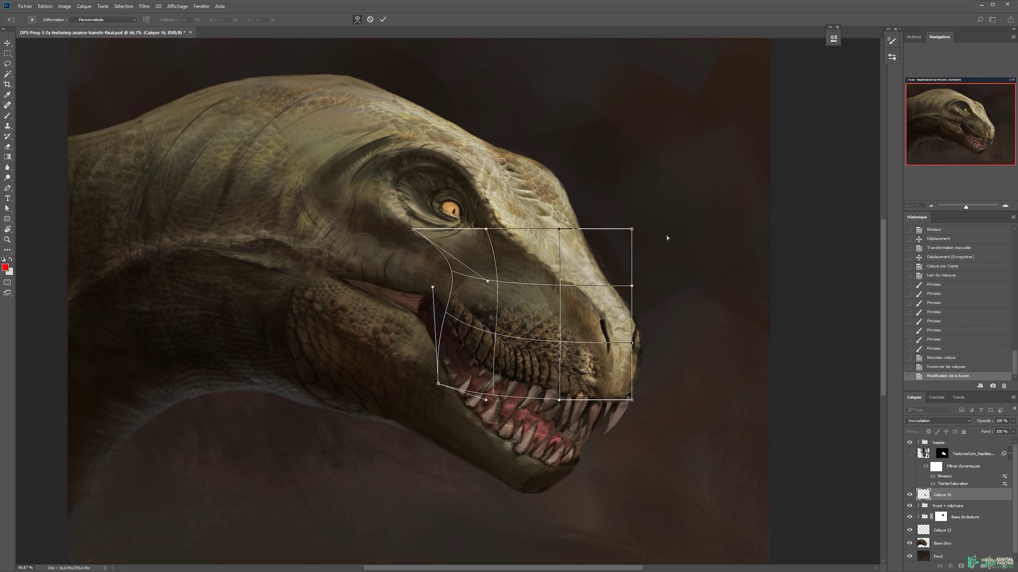
Step: Distort the lip texture's upper corners, pulling the front one outward beyond the snout and raising the rear one slightly
right_click(575, 280)
right_click(592, 278)
click(617, 284)
drag(632, 229, 676, 212)
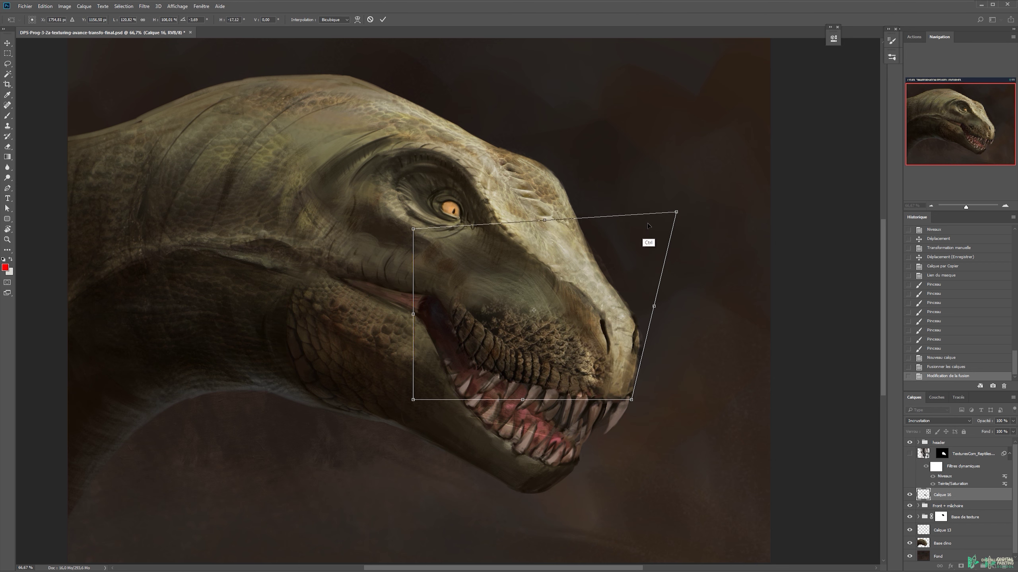
drag(413, 230, 416, 219)
Step: Warp the lip texture's rear corners inward so the large scales bend along the back teeth
right_click(461, 347)
click(516, 404)
drag(414, 399, 459, 367)
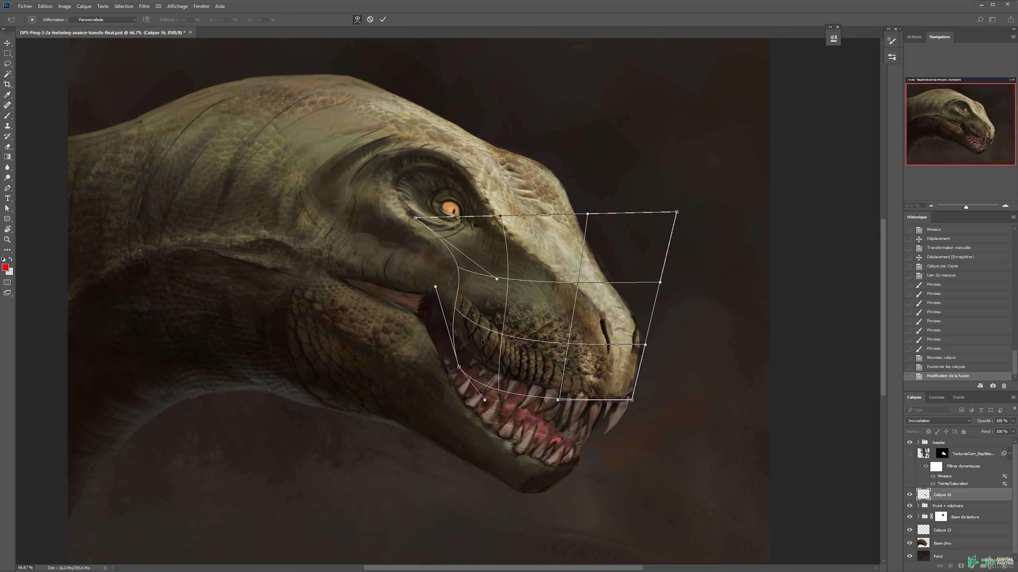
drag(500, 333, 505, 337)
key(ctrl+z)
drag(415, 219, 462, 294)
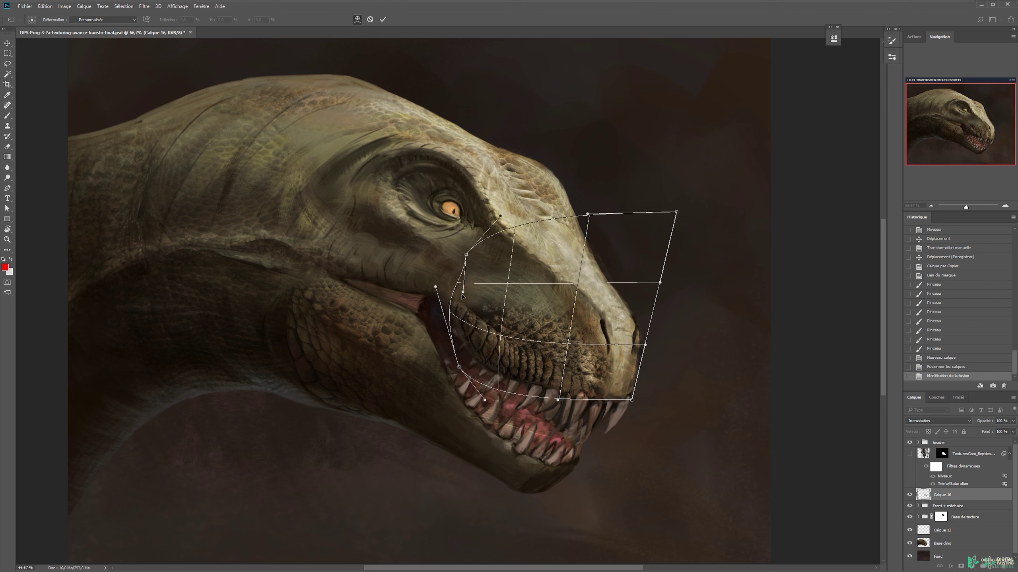
drag(448, 380, 453, 378)
Step: Shift the lip texture slightly, warp its rear edge and front lower corner along the teeth, and apply the transformation
right_click(557, 297)
click(581, 304)
drag(598, 267, 595, 276)
right_click(503, 323)
click(528, 385)
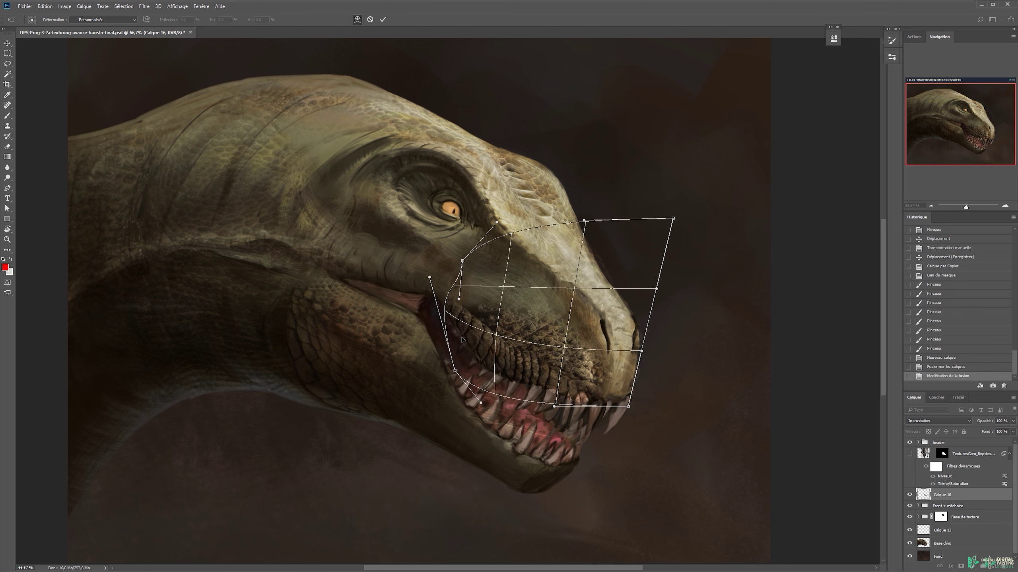
drag(432, 293, 443, 310)
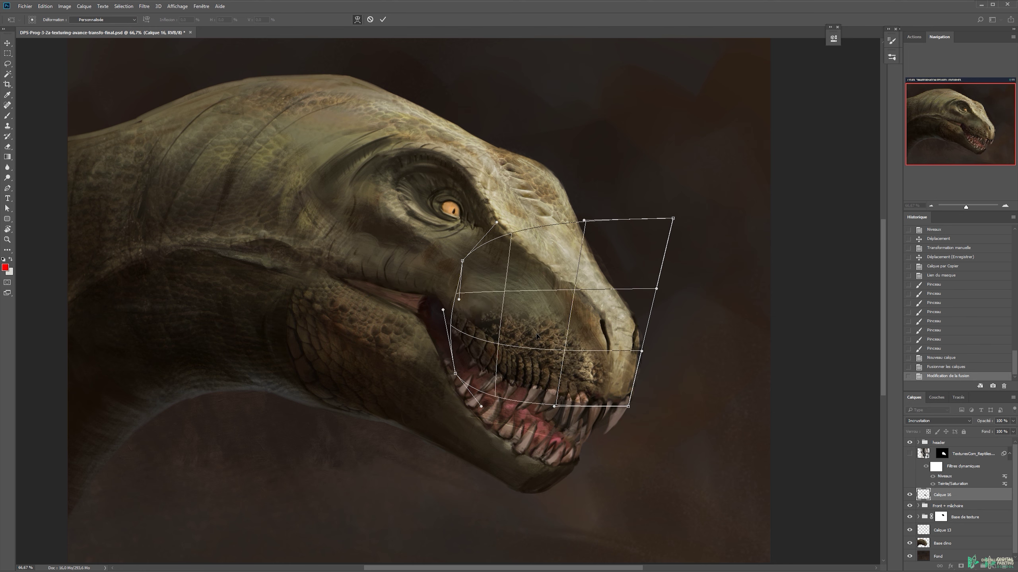
drag(627, 406, 619, 388)
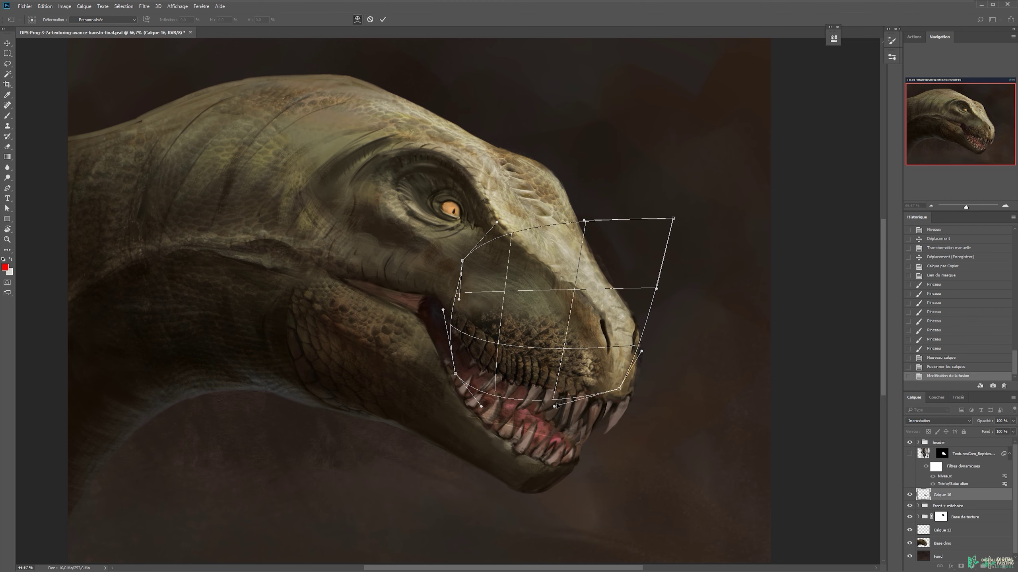
key(Return)
key(ctrl+z)
key(ctrl+z)
key(ctrl+z)
key(ctrl+z)
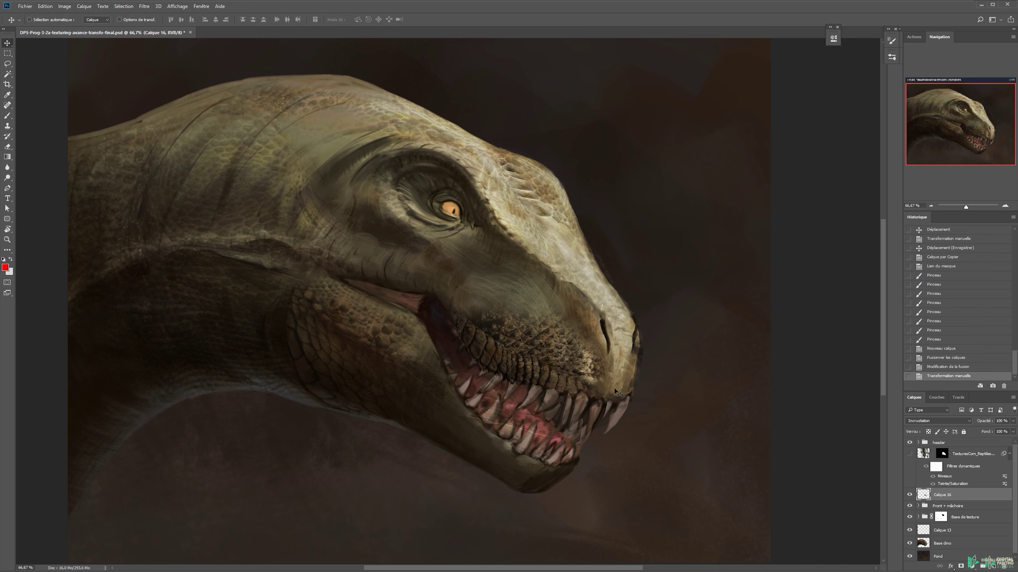
Step: Transform the lip texture again, stretching it toward the snout tip and tilting it along the gum line
key(ctrl+t)
drag(629, 311, 655, 318)
drag(592, 318, 587, 310)
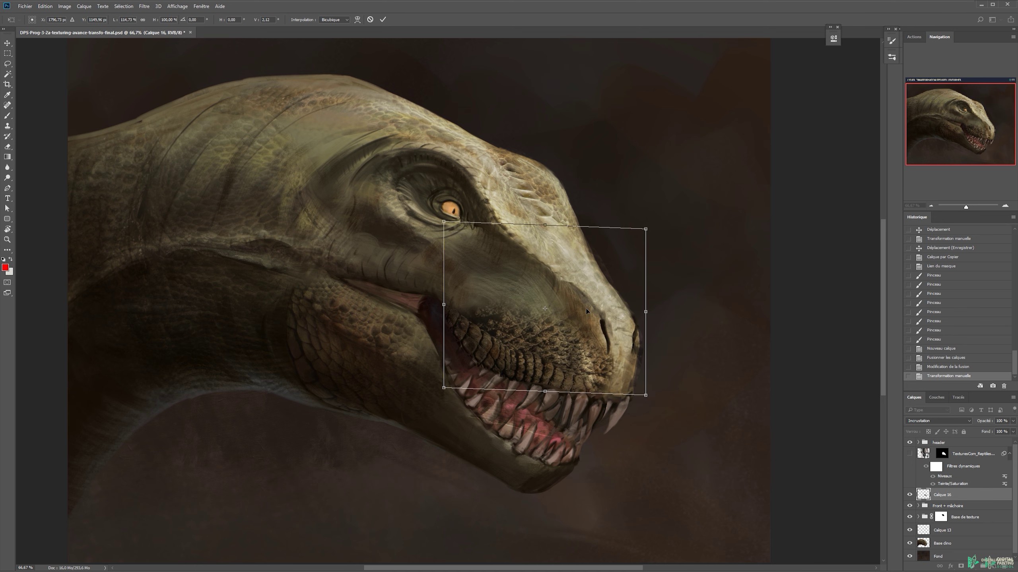
drag(545, 243, 663, 193)
drag(571, 275, 577, 278)
right_click(518, 284)
click(537, 346)
drag(460, 303, 456, 307)
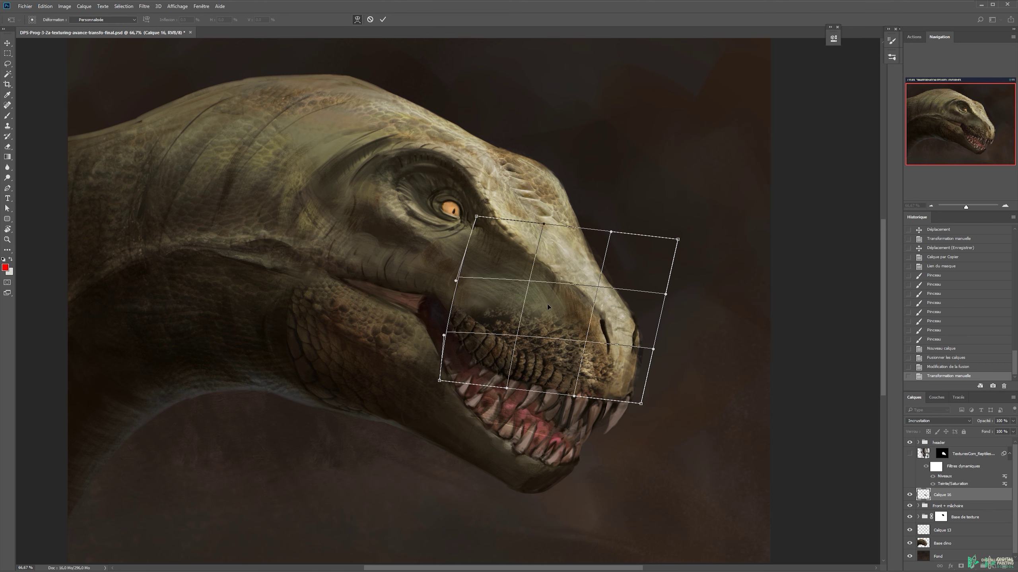
key(Return)
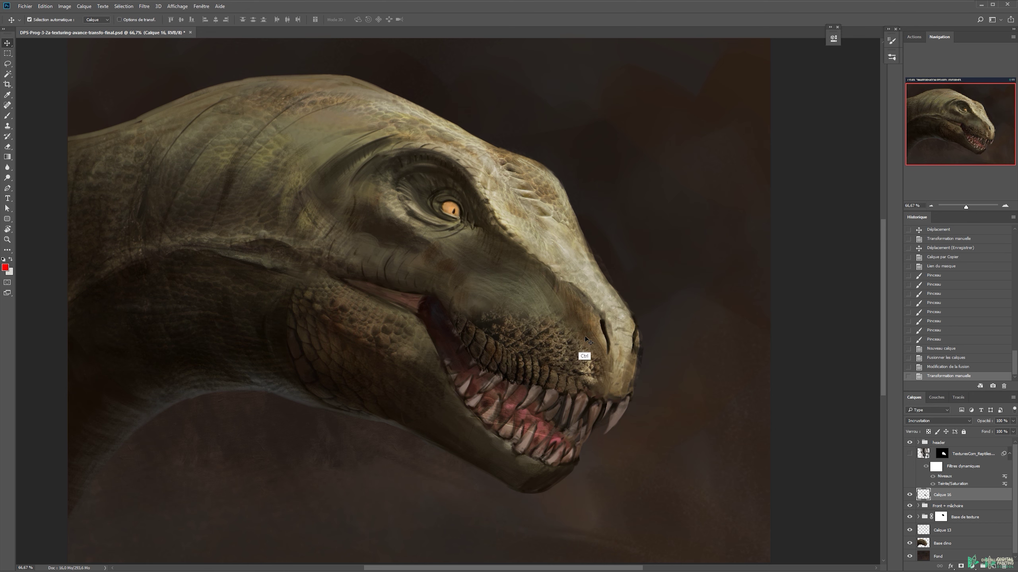
Step: Add a layer mask to the lip texture and paint black over its upper edge and front end to blend them
key(ctrl+minus)
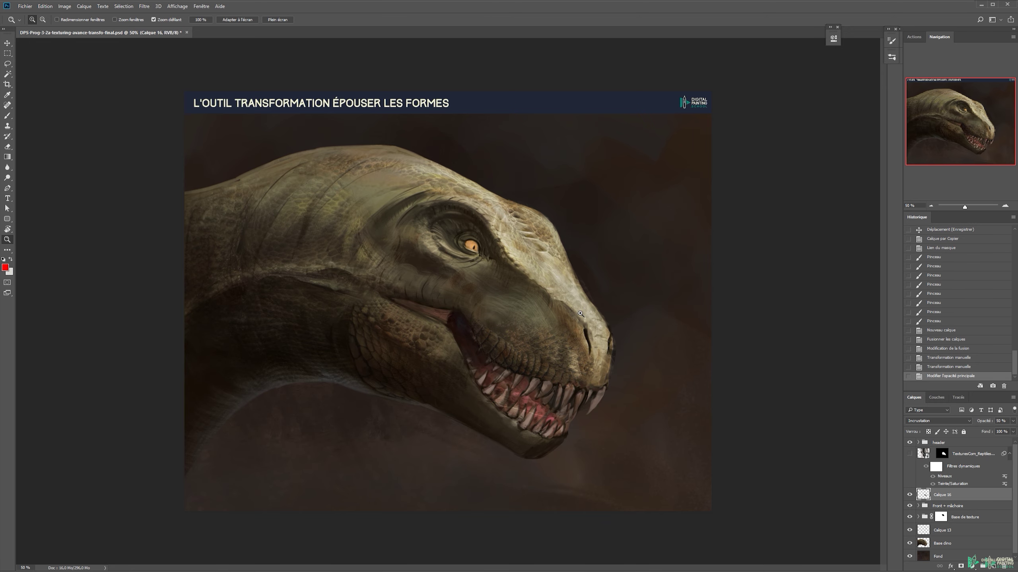
key(ctrl+plus)
click(961, 565)
key(b)
drag(497, 321, 604, 366)
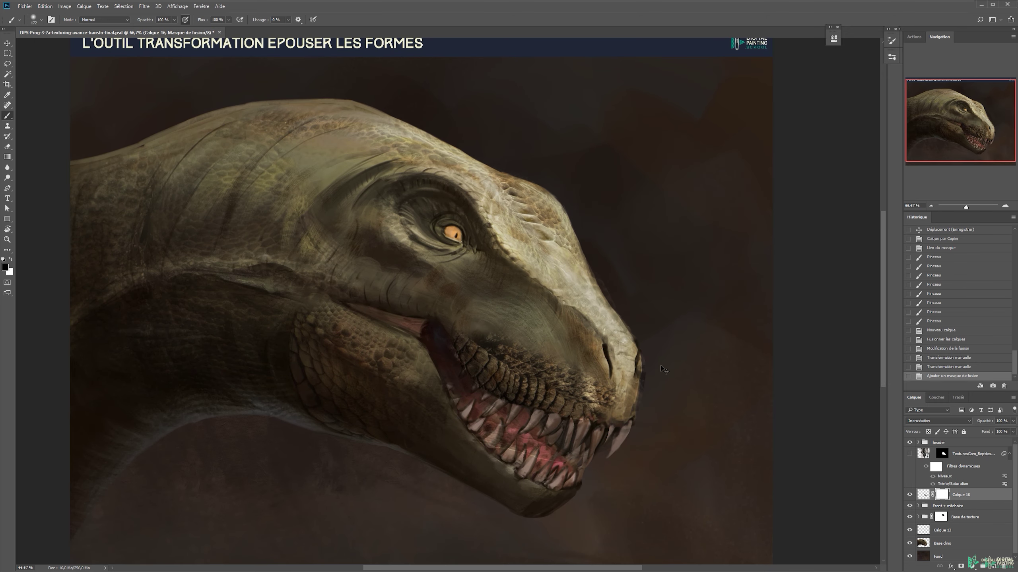
drag(504, 329, 597, 377)
mouse_move(585, 373)
mouse_down()
mouse_move(543, 341)
mouse_move(498, 334)
mouse_move(611, 394)
mouse_up()
Step: Hide the finished lip texture layer, and select and show the duplicated reptile texture layer
key(v)
click(909, 495)
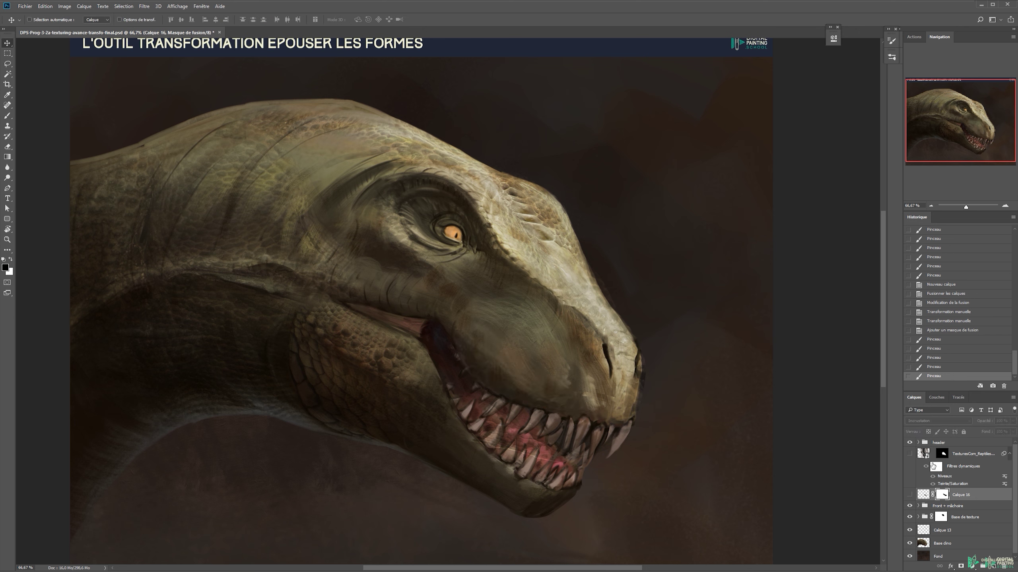
click(969, 454)
click(910, 454)
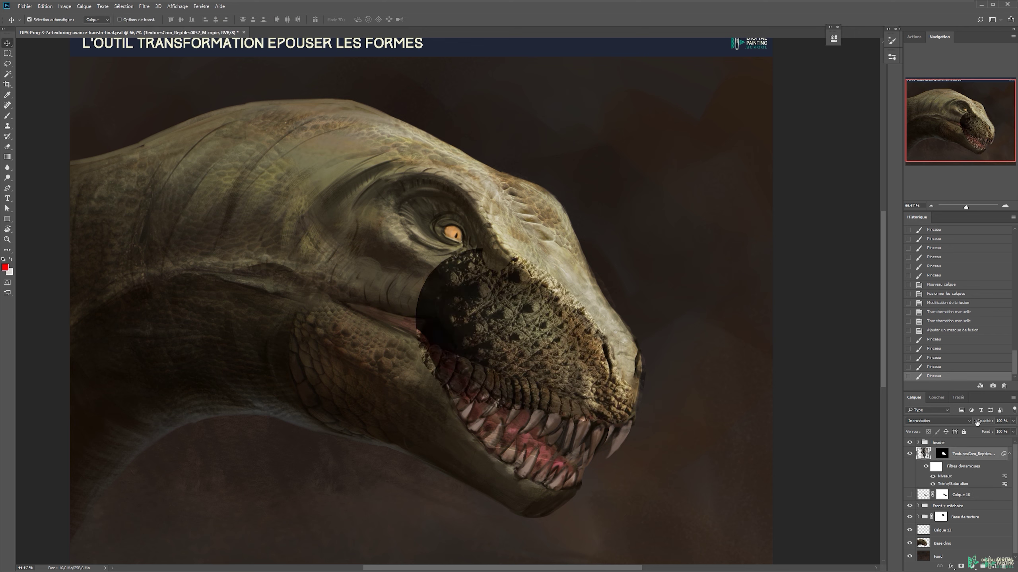